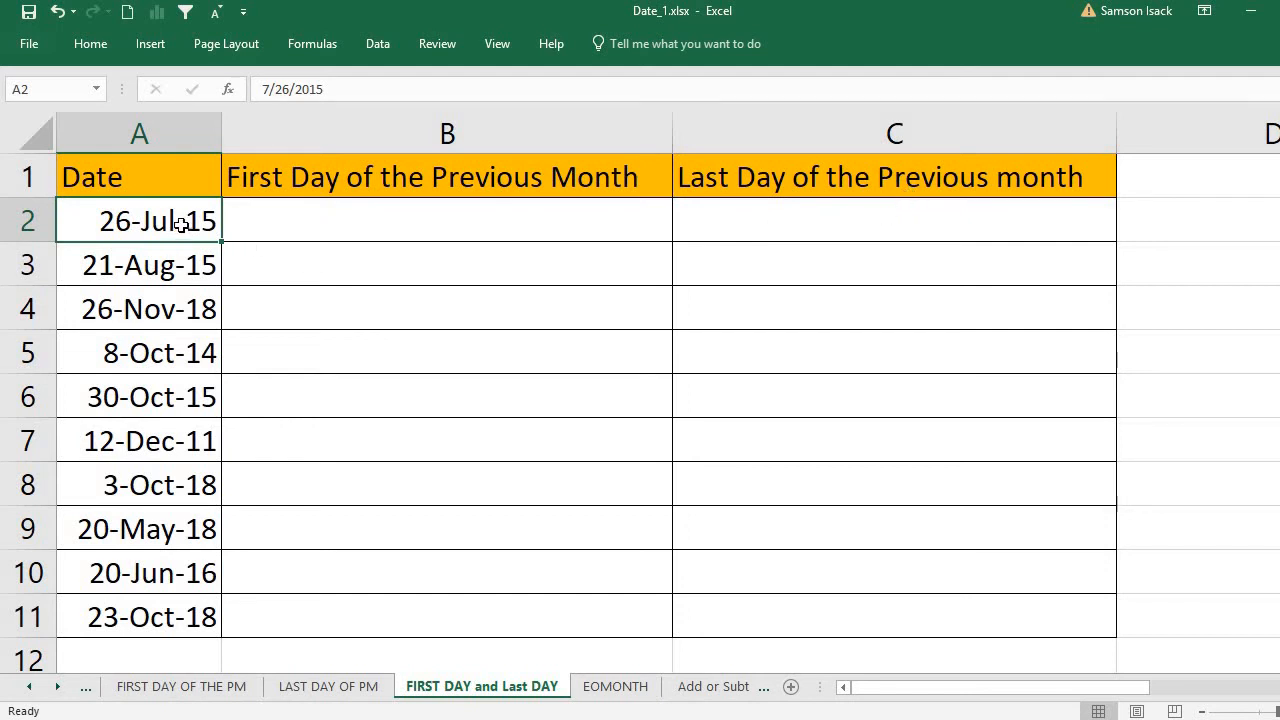
{"action": "left_click", "coordinate": [404, 221]}
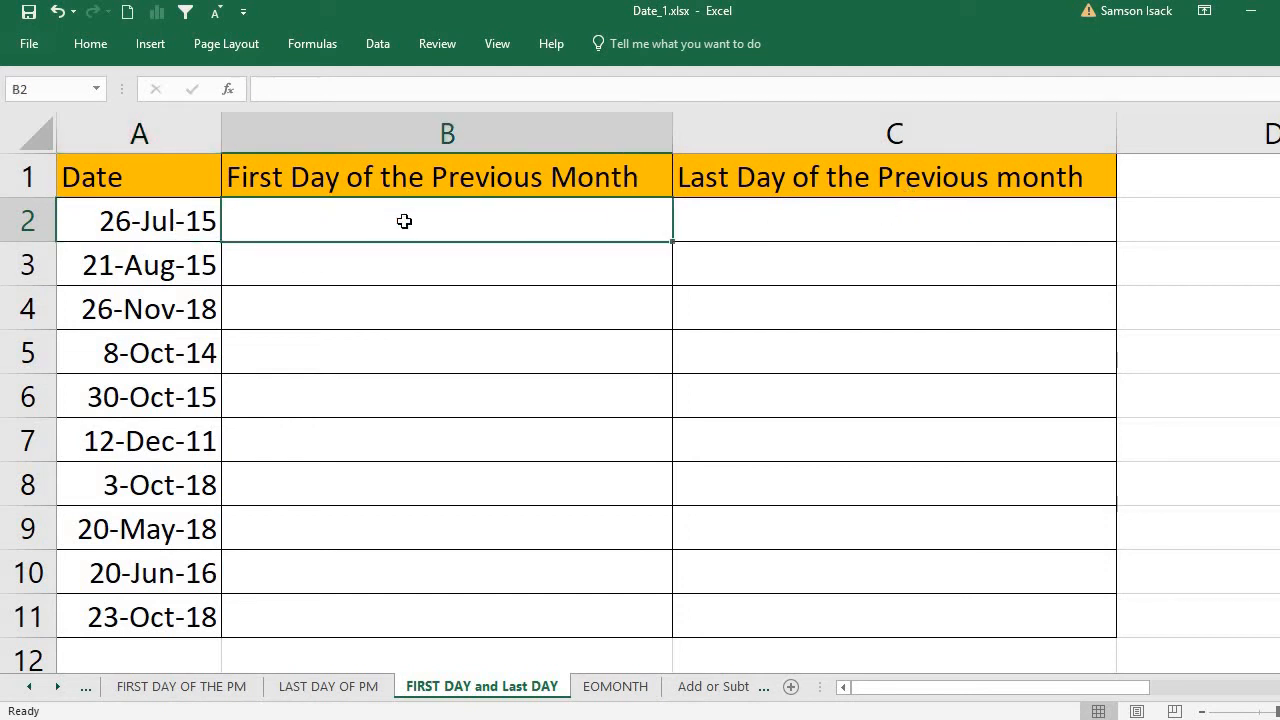
{"action": "left_click", "coordinate": [919, 222]}
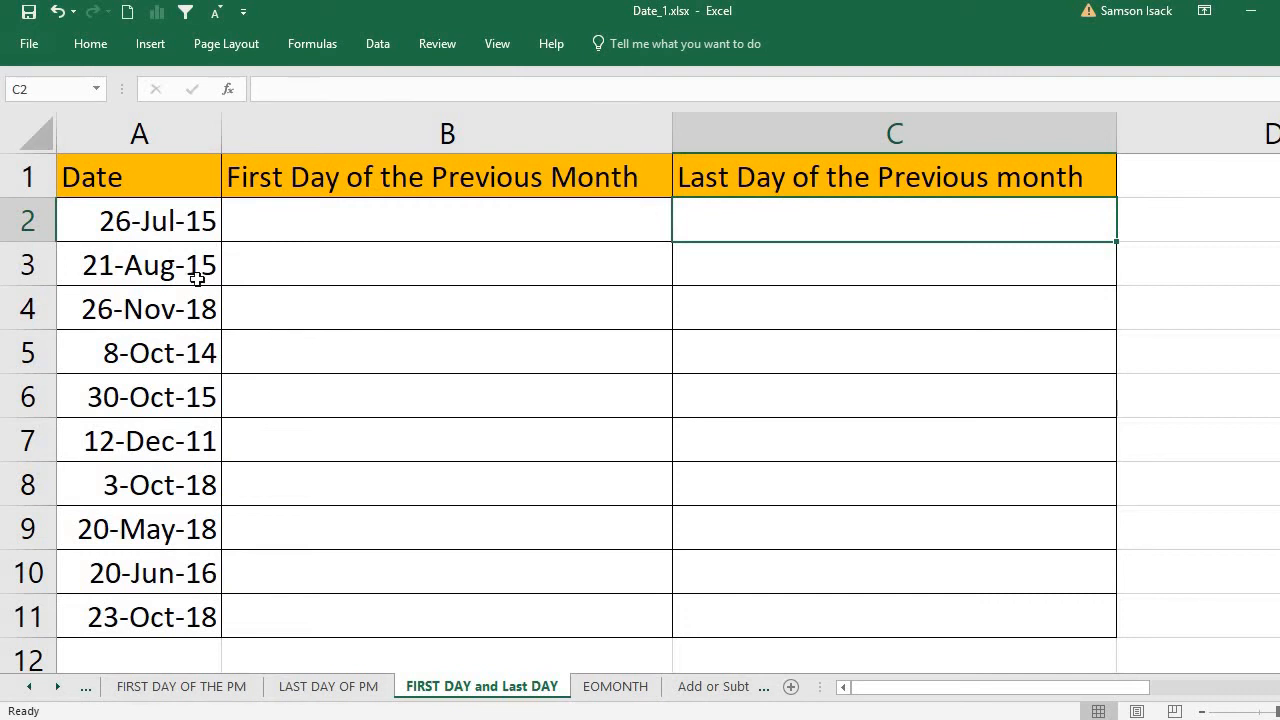
{"action": "left_click", "coordinate": [174, 221]}
{"action": "left_click_drag", "start_coordinate": [174, 481], "coordinate": [170, 617]}
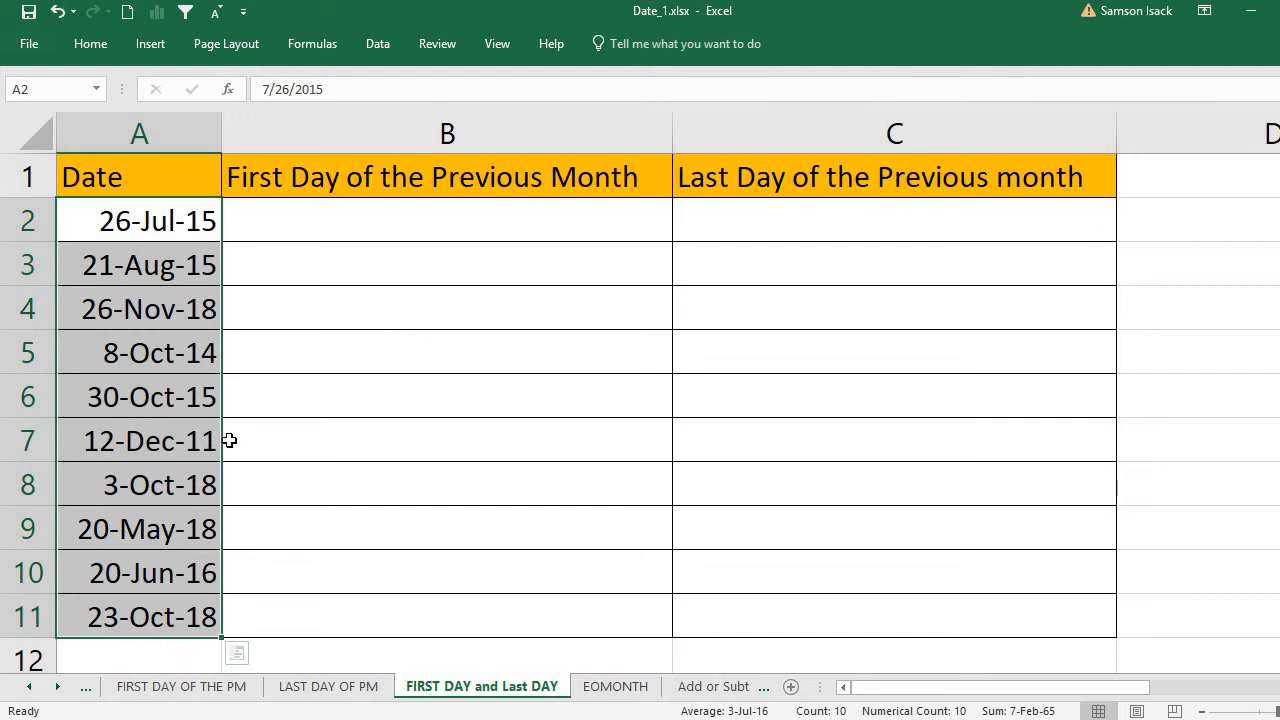
Step: Enter the formula =EOMONTH(A2,0) in cell B2, under First Day of the Previous Month
{"action": "left_click", "coordinate": [294, 219]}
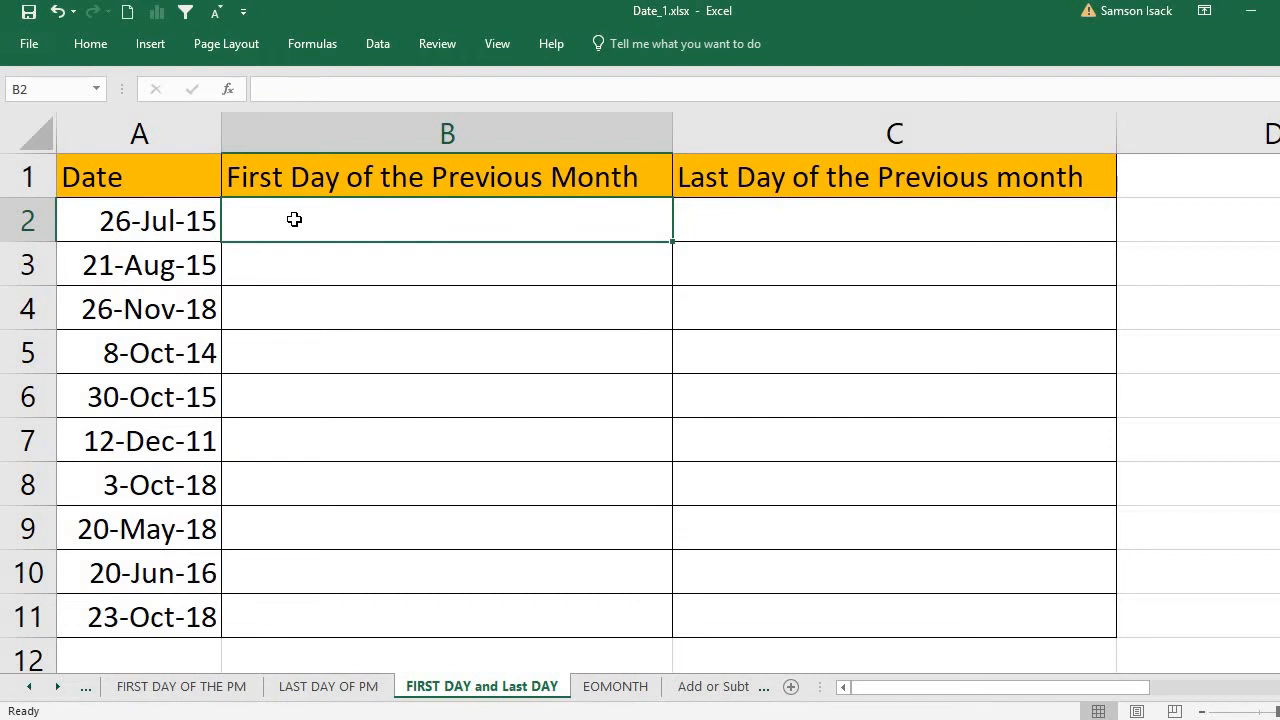
{"action": "double_click", "coordinate": [294, 219]}
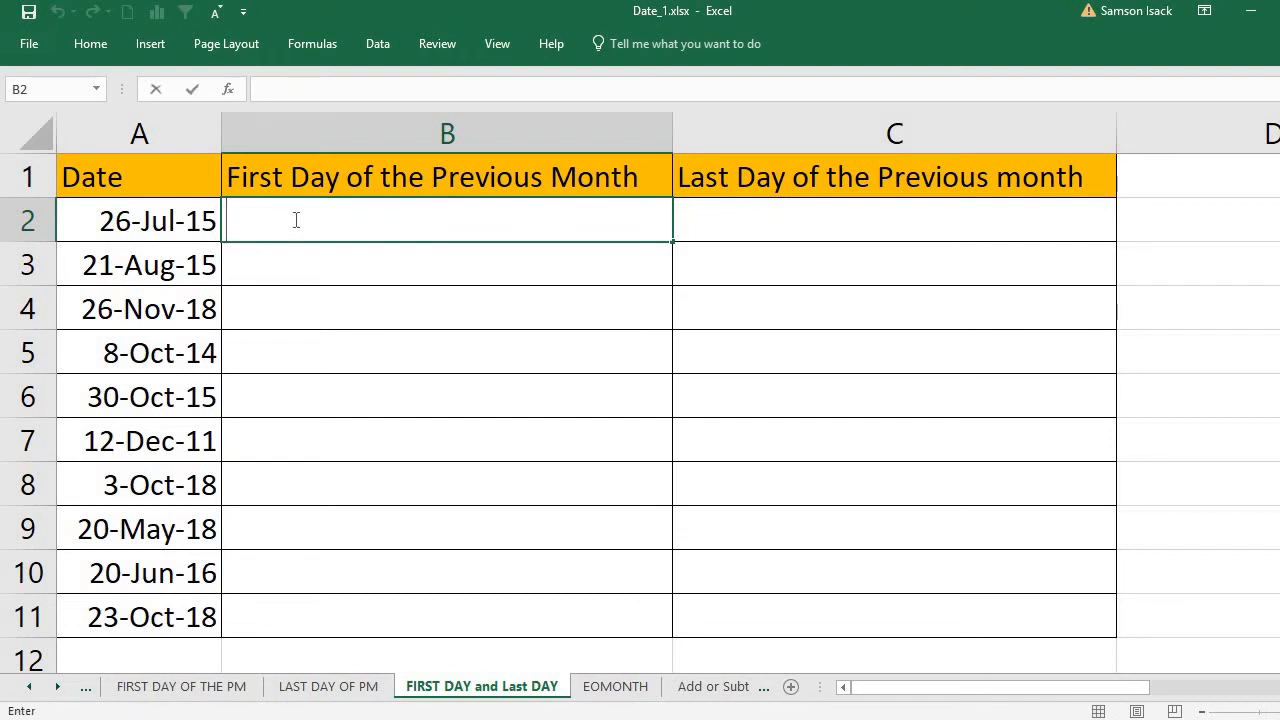
{"action": "type", "text": "=EO"}
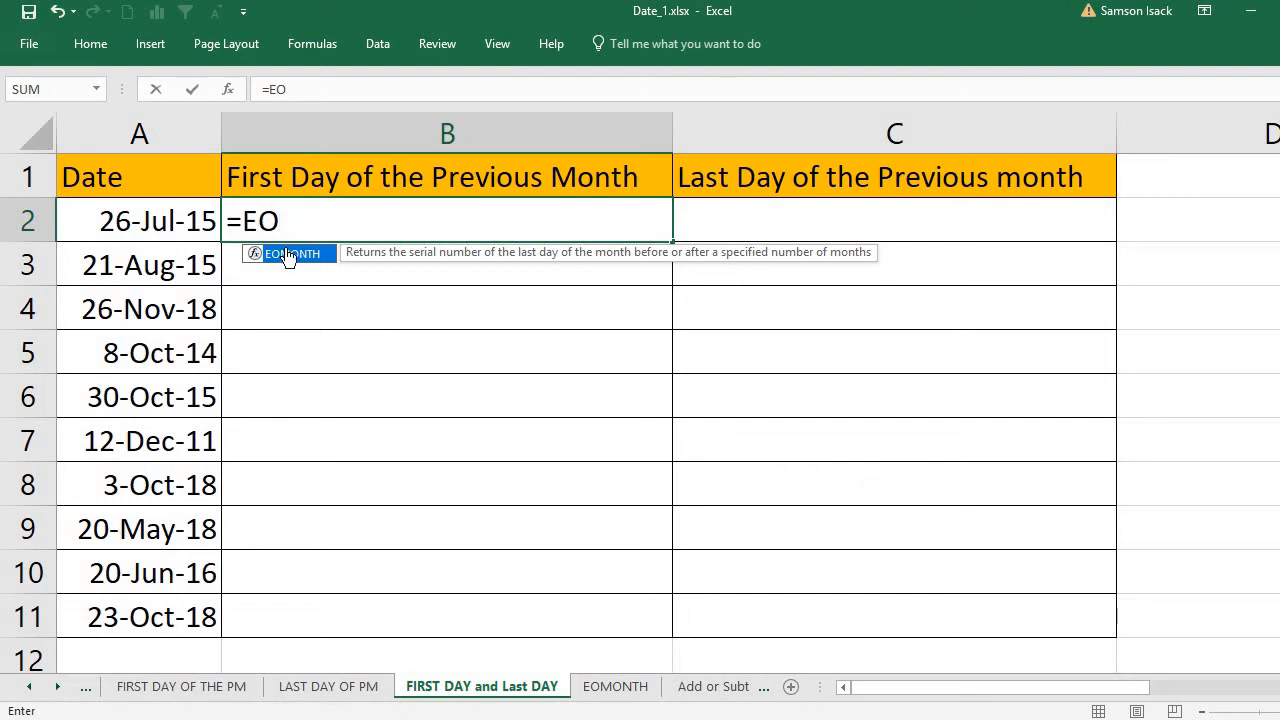
{"action": "double_click", "coordinate": [287, 254]}
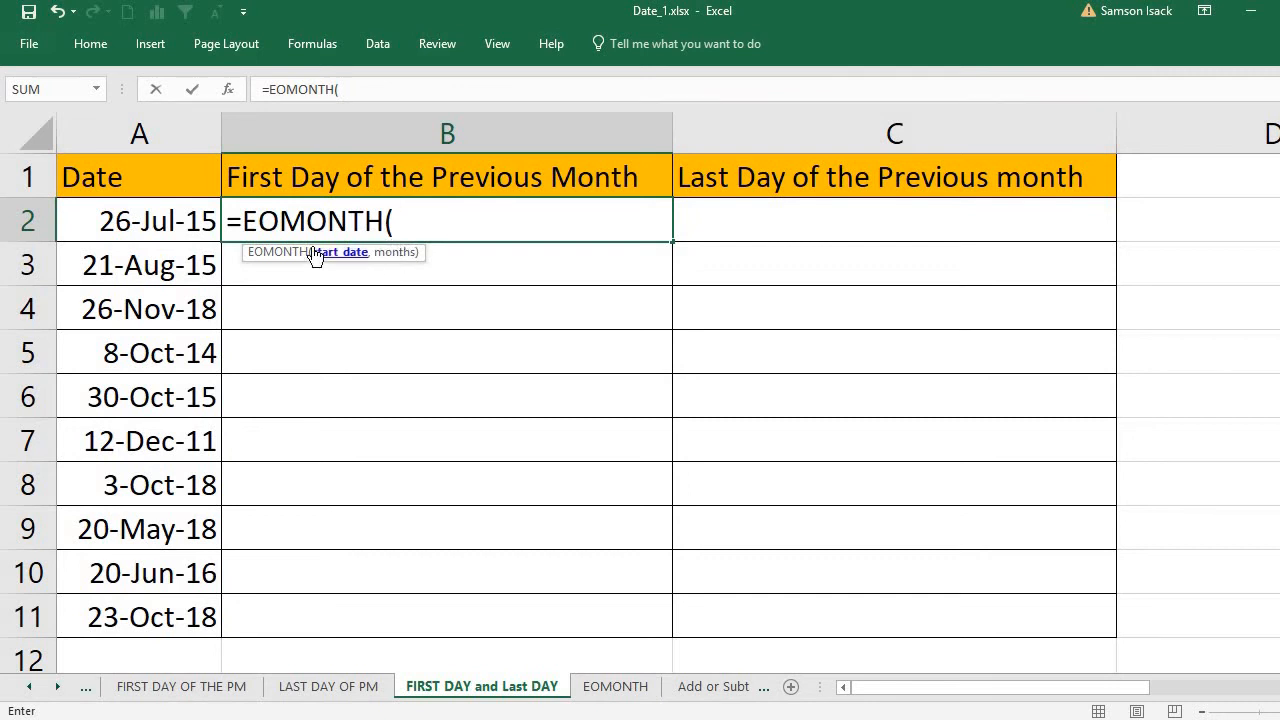
{"action": "left_click", "coordinate": [158, 222]}
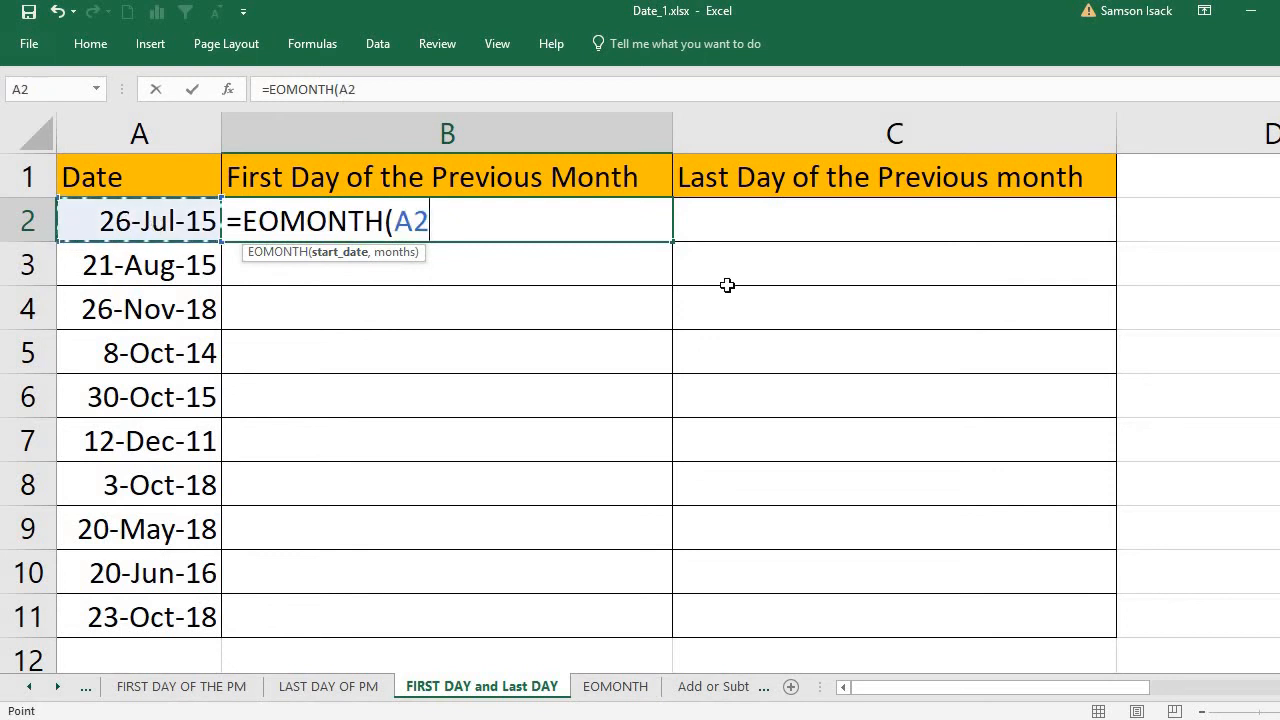
{"action": "type", "text": ",0"}
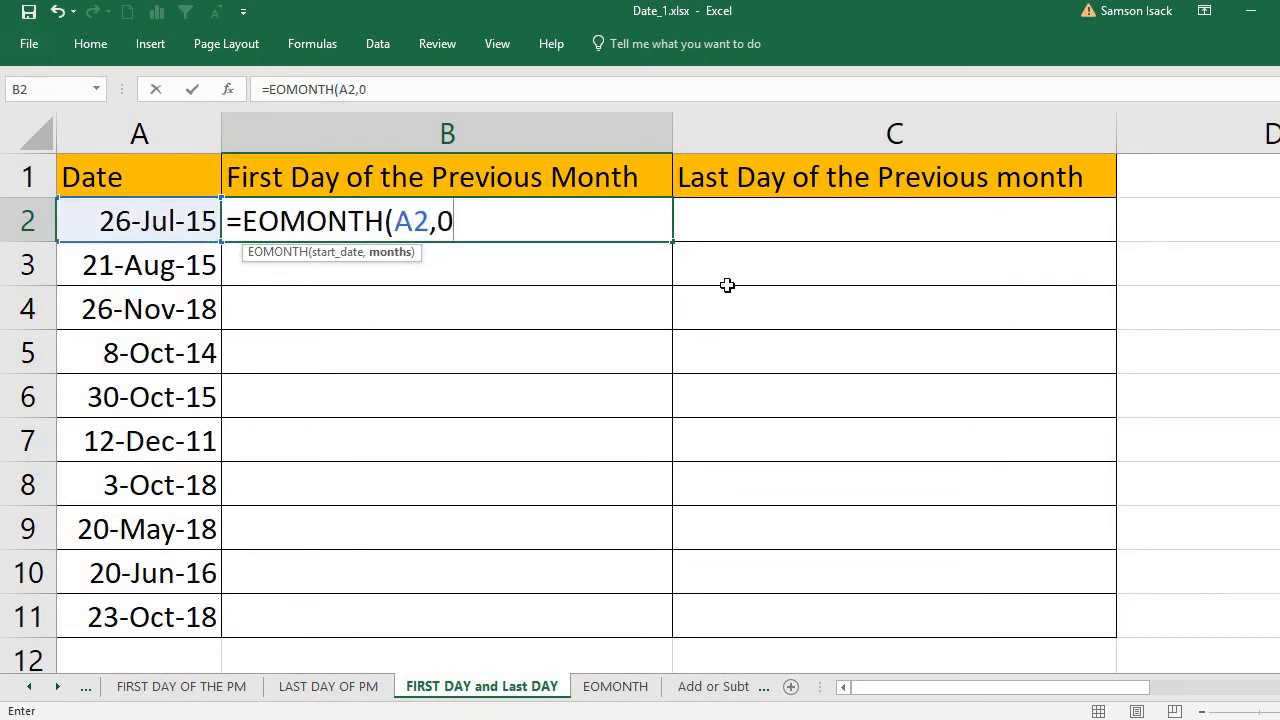
{"action": "type", "text": ")"}
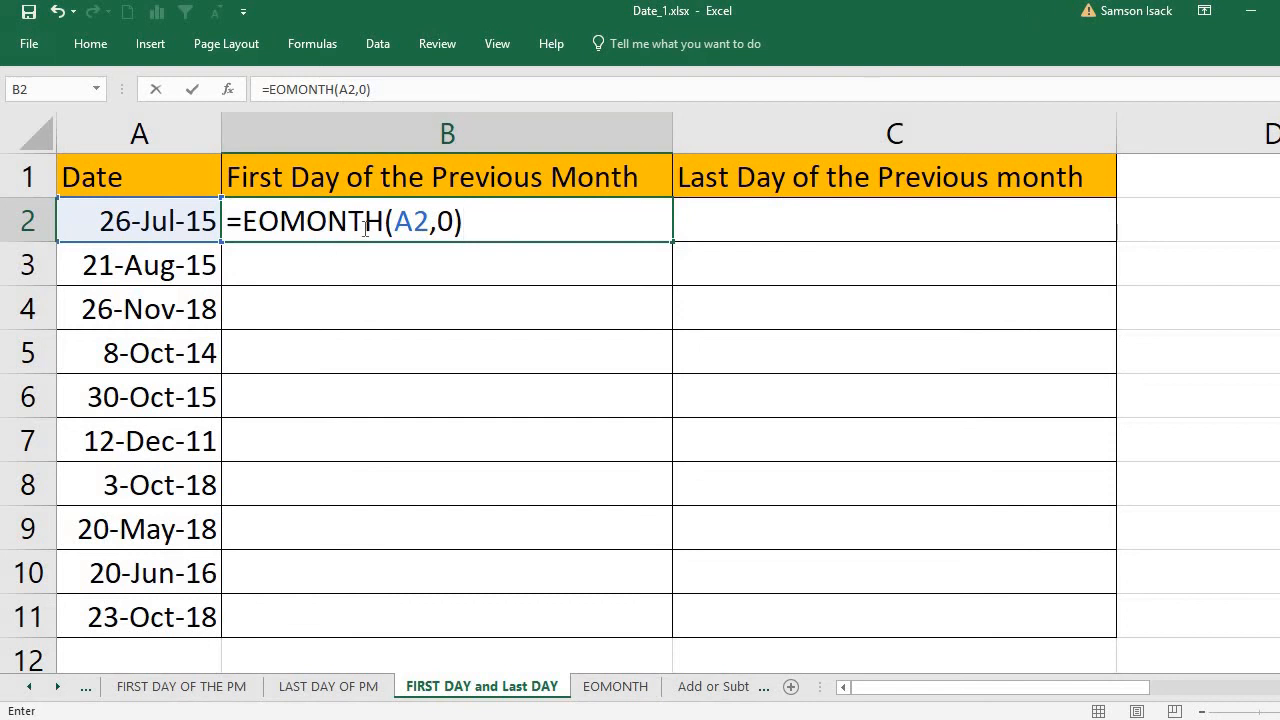
{"action": "key", "text": "Return"}
{"action": "left_click", "coordinate": [300, 214]}
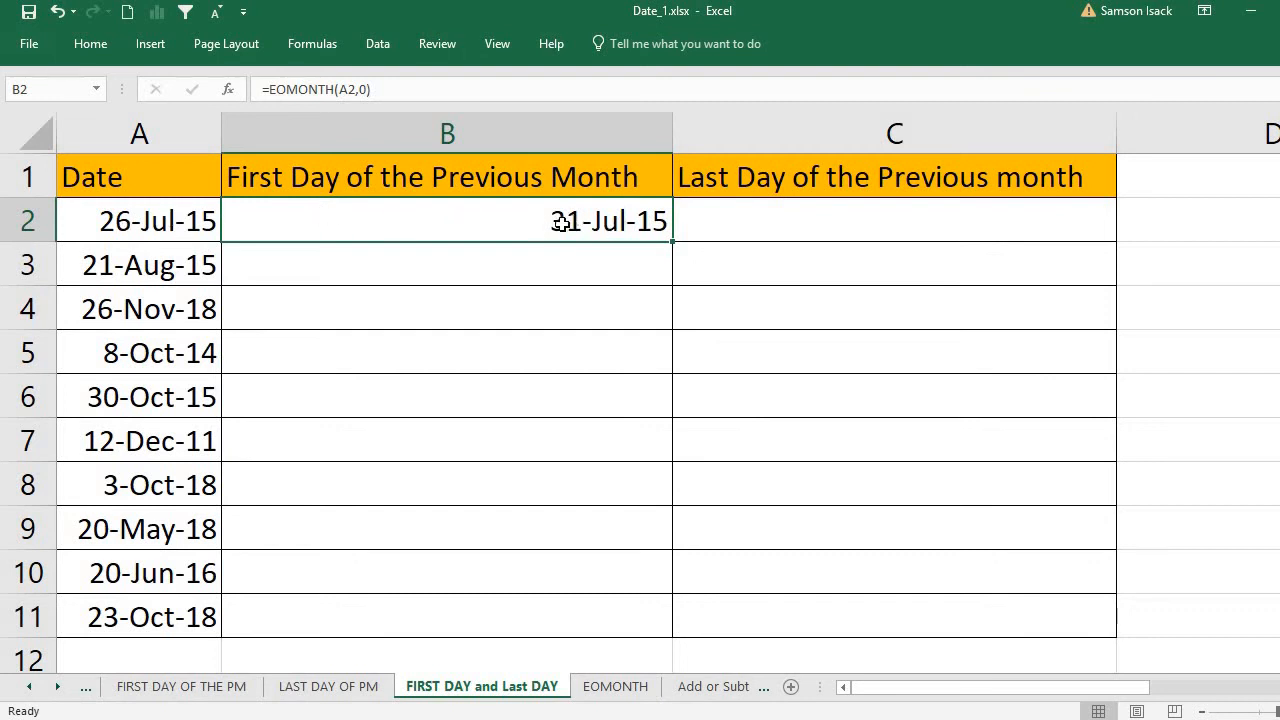
Step: Change the months argument of the EOMONTH formula in B2 to -1
{"action": "double_click", "coordinate": [443, 224]}
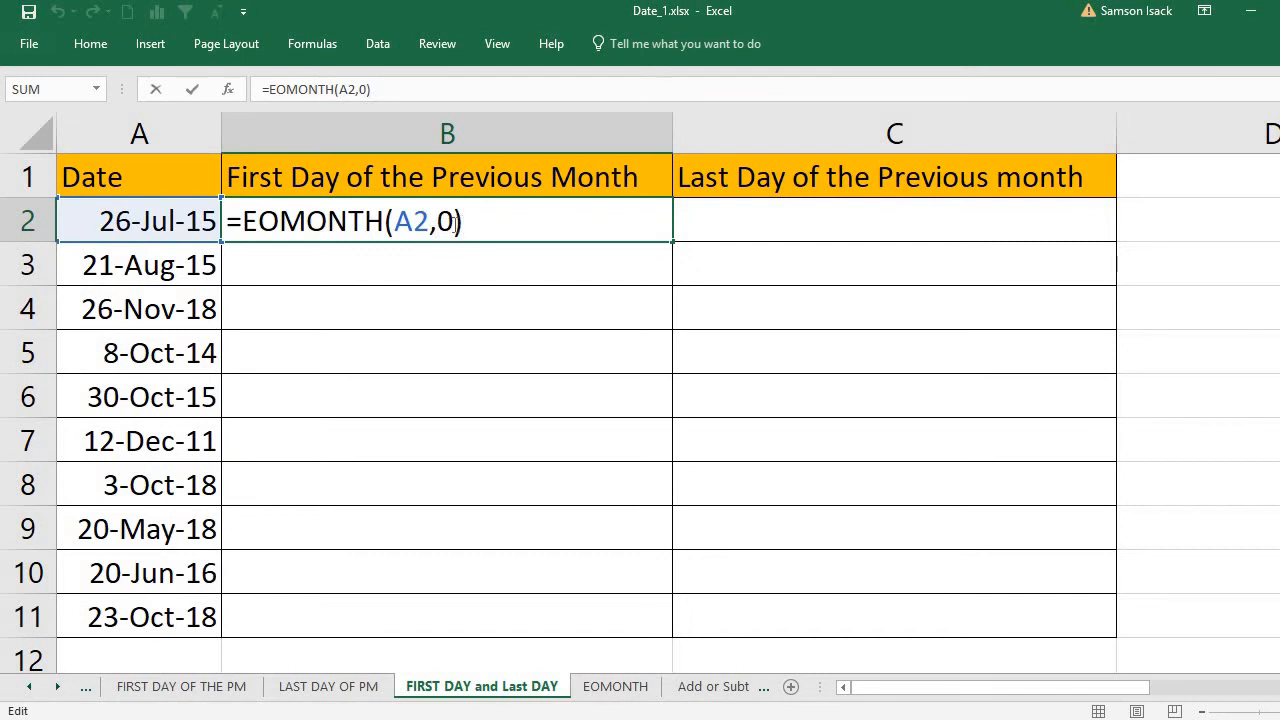
{"action": "double_click", "coordinate": [444, 224]}
{"action": "type", "text": "-1"}
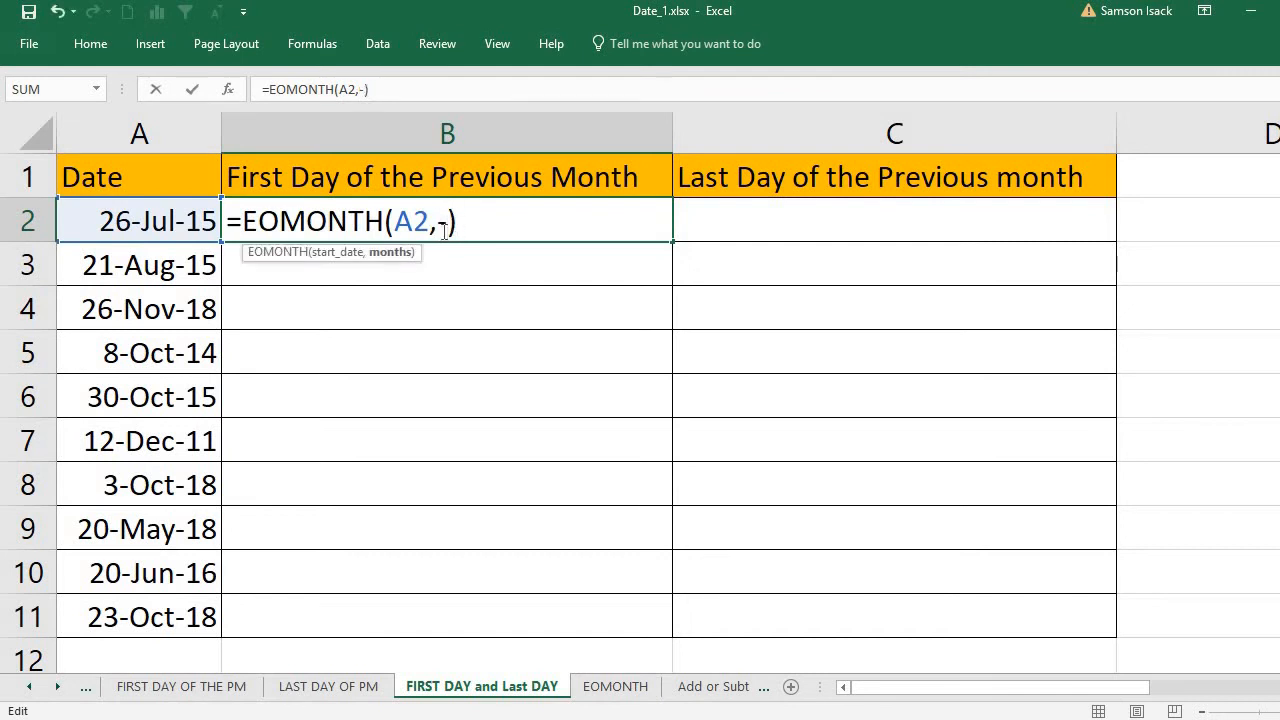
{"action": "key", "text": "Return"}
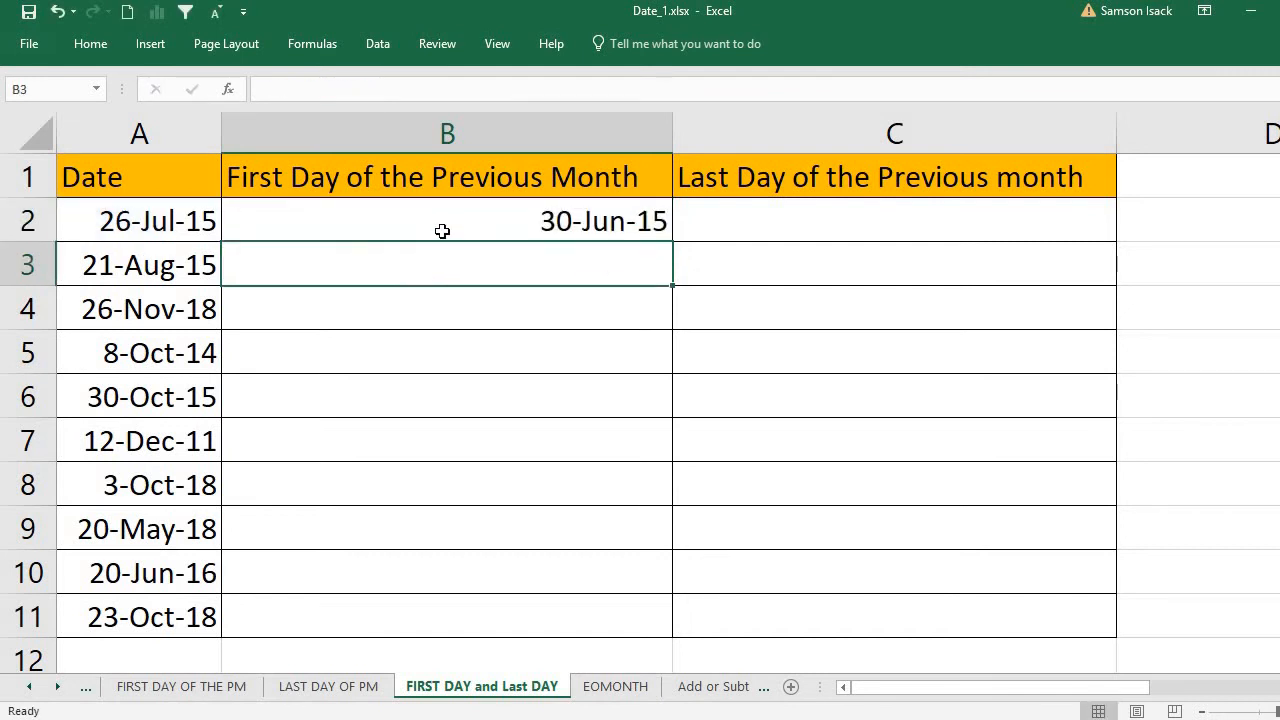
{"action": "left_click", "coordinate": [440, 220]}
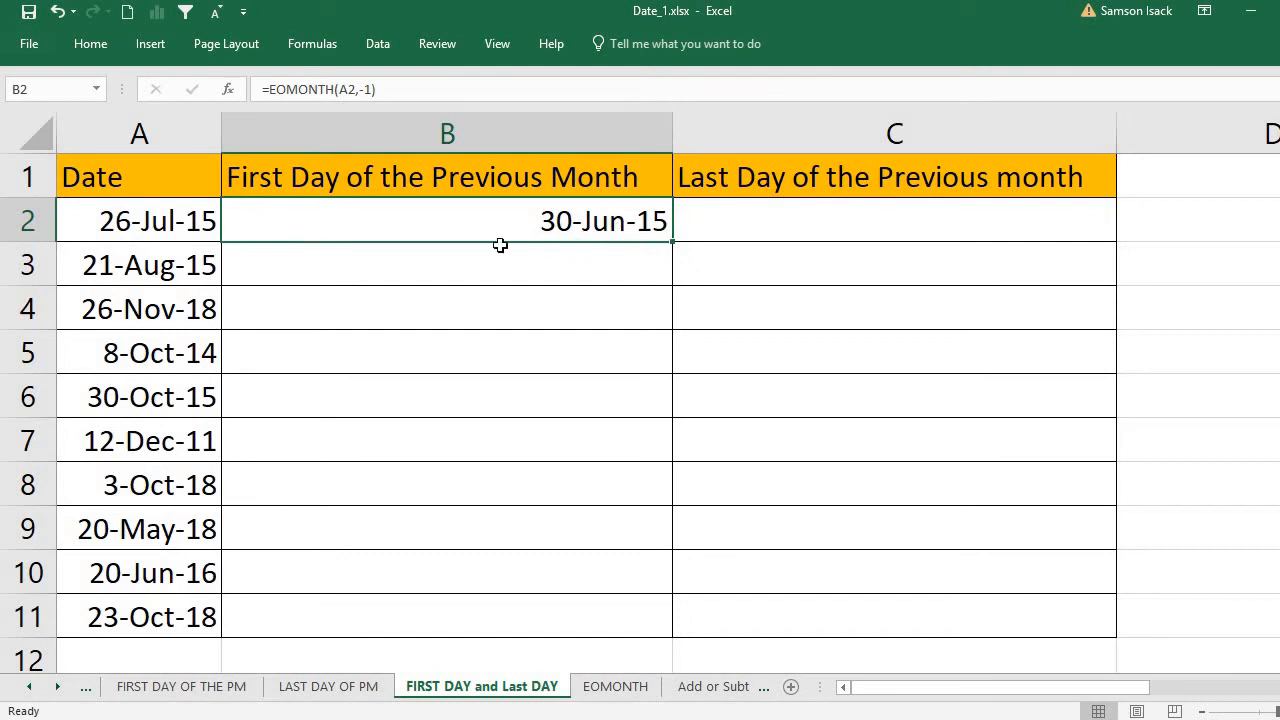
Step: Change the months argument of the EOMONTH formula in B2 to -2
{"action": "double_click", "coordinate": [605, 222]}
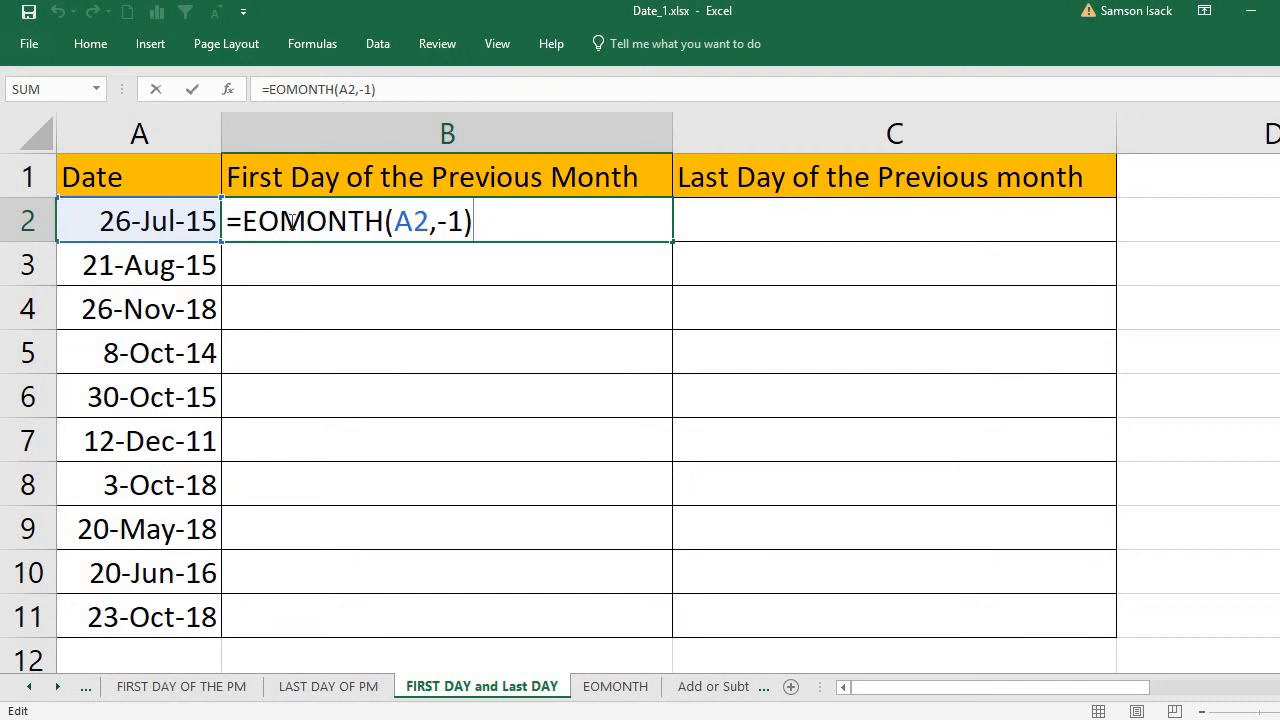
{"action": "left_click", "coordinate": [459, 220]}
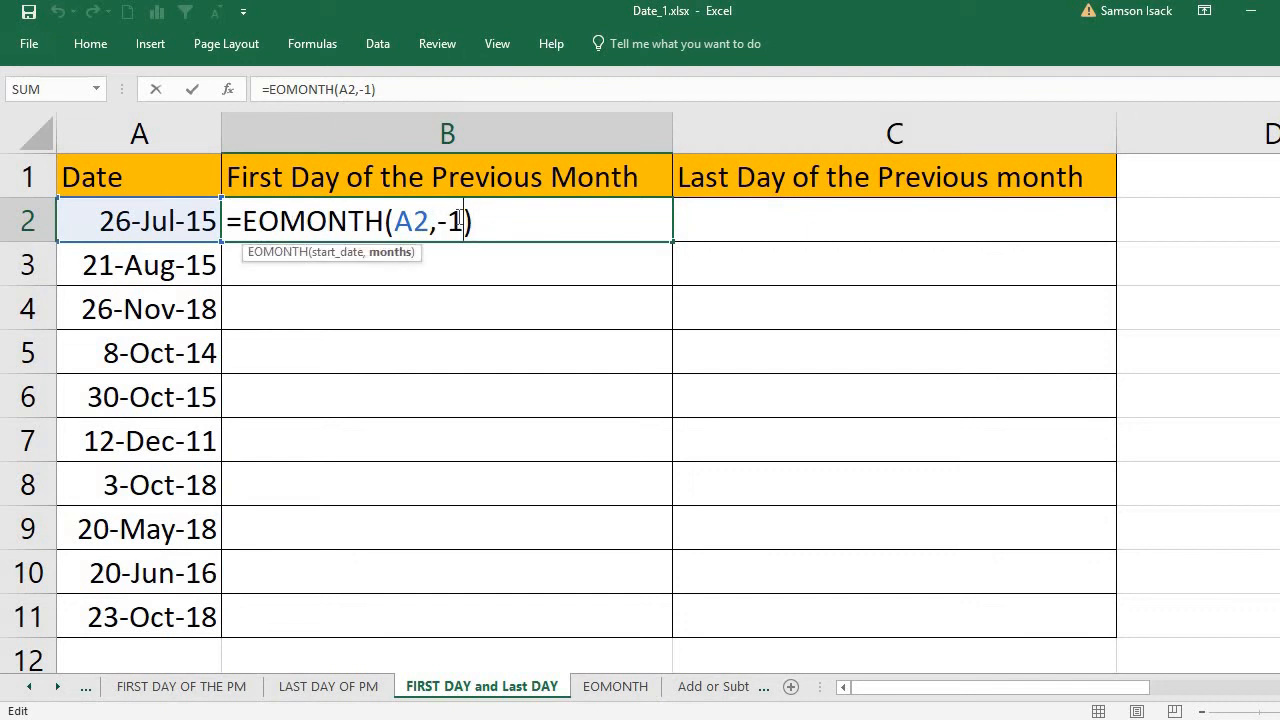
{"action": "key", "text": "BackSpace"}
{"action": "type", "text": "2"}
{"action": "key", "text": "Return"}
{"action": "left_click", "coordinate": [601, 221]}
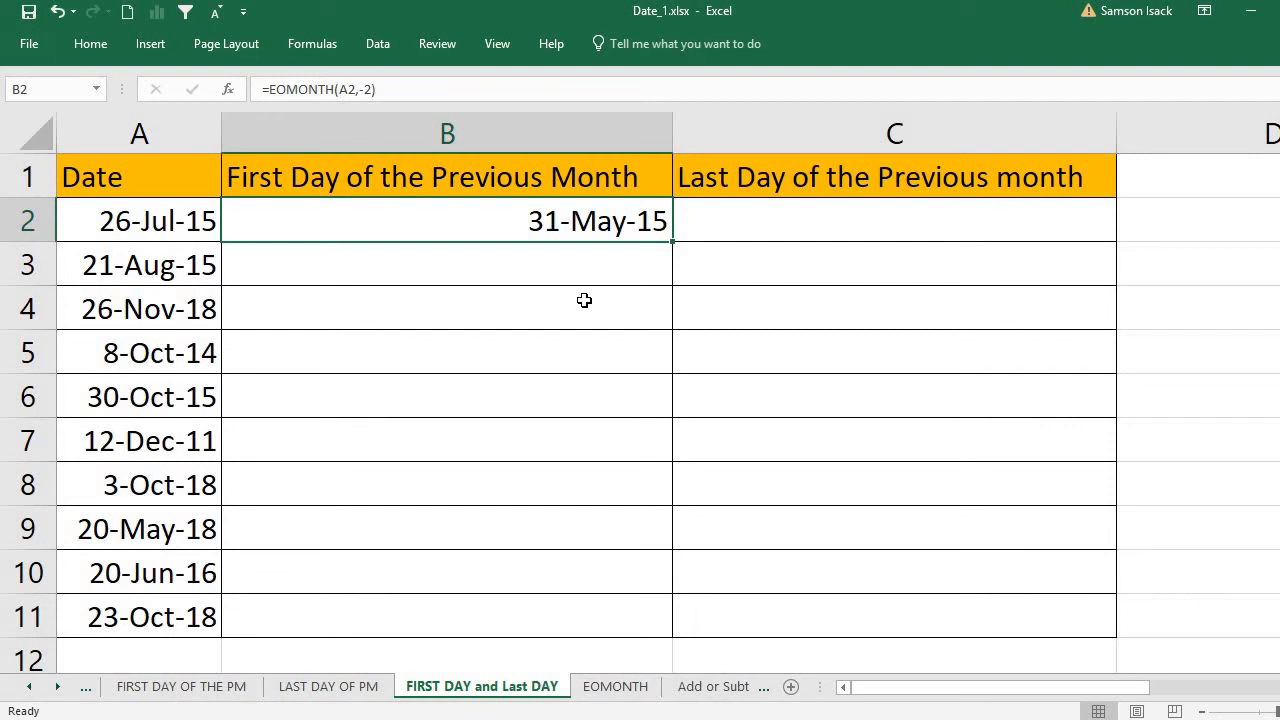
Step: Append +1 to the formula in B2 so it reads =EOMONTH(A2,-2)+1
{"action": "left_click", "coordinate": [409, 88]}
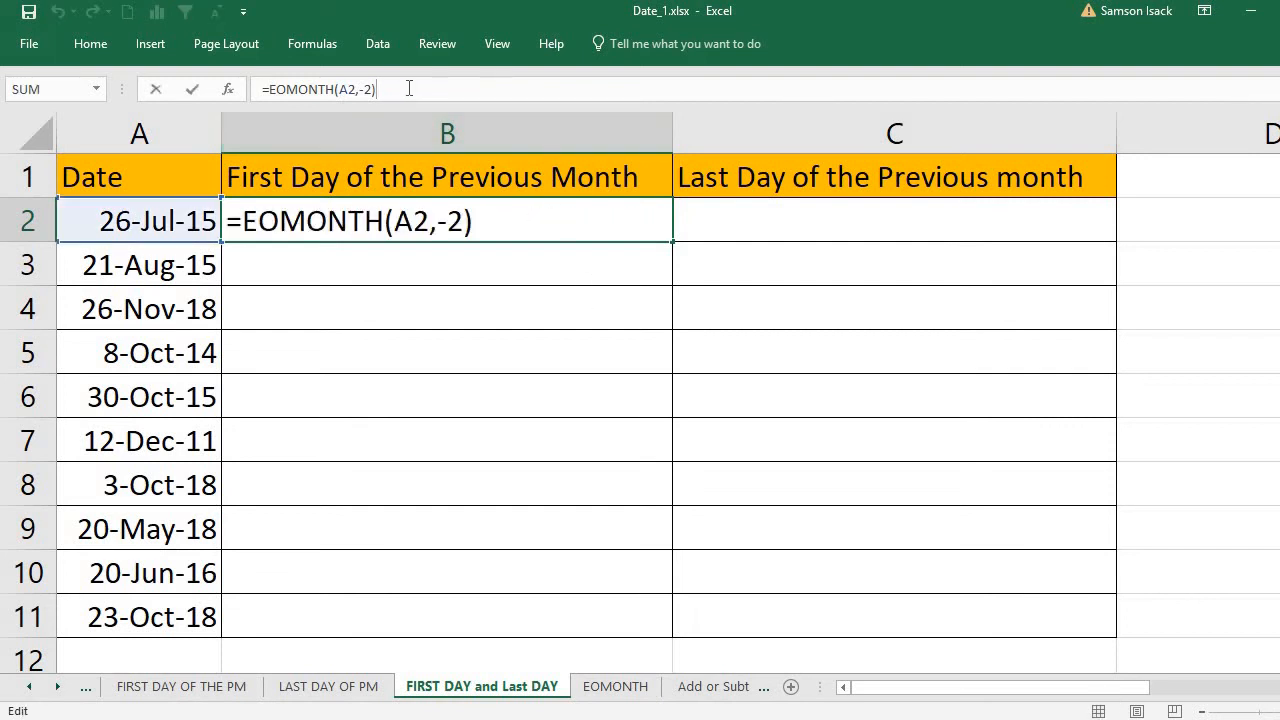
{"action": "type", "text": "+1"}
{"action": "key", "text": "Return"}
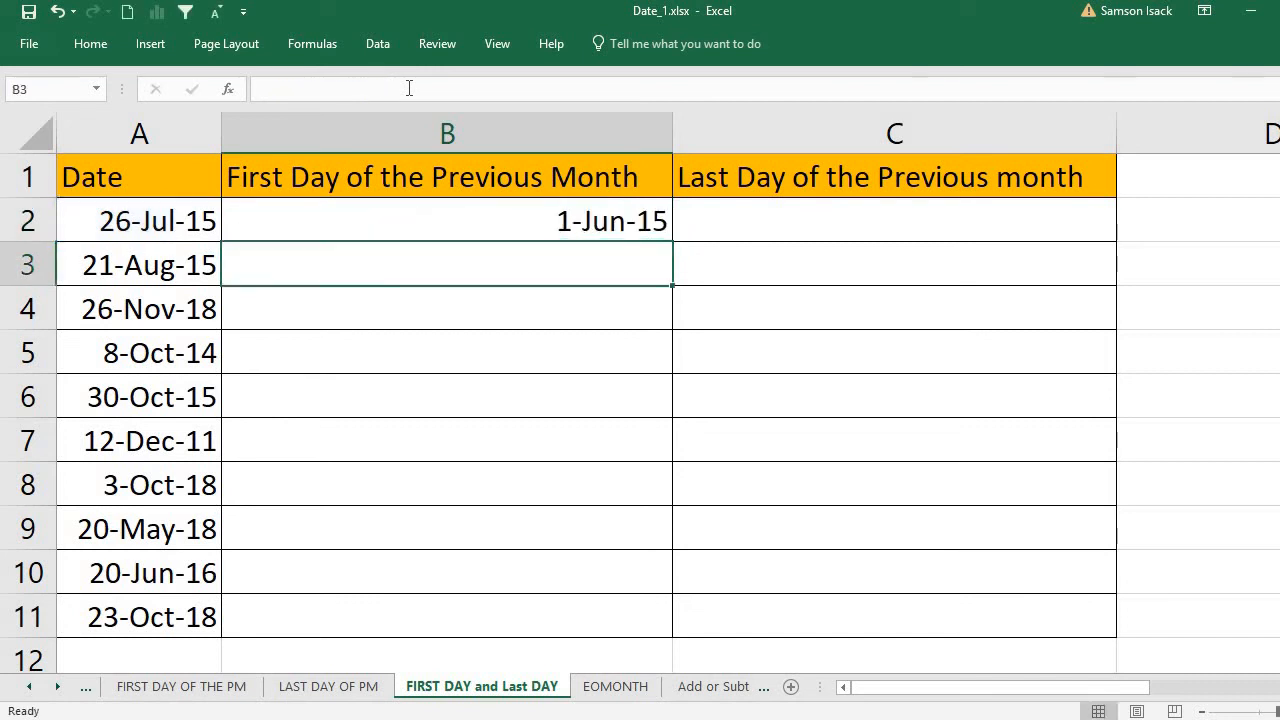
{"action": "left_click", "coordinate": [332, 206]}
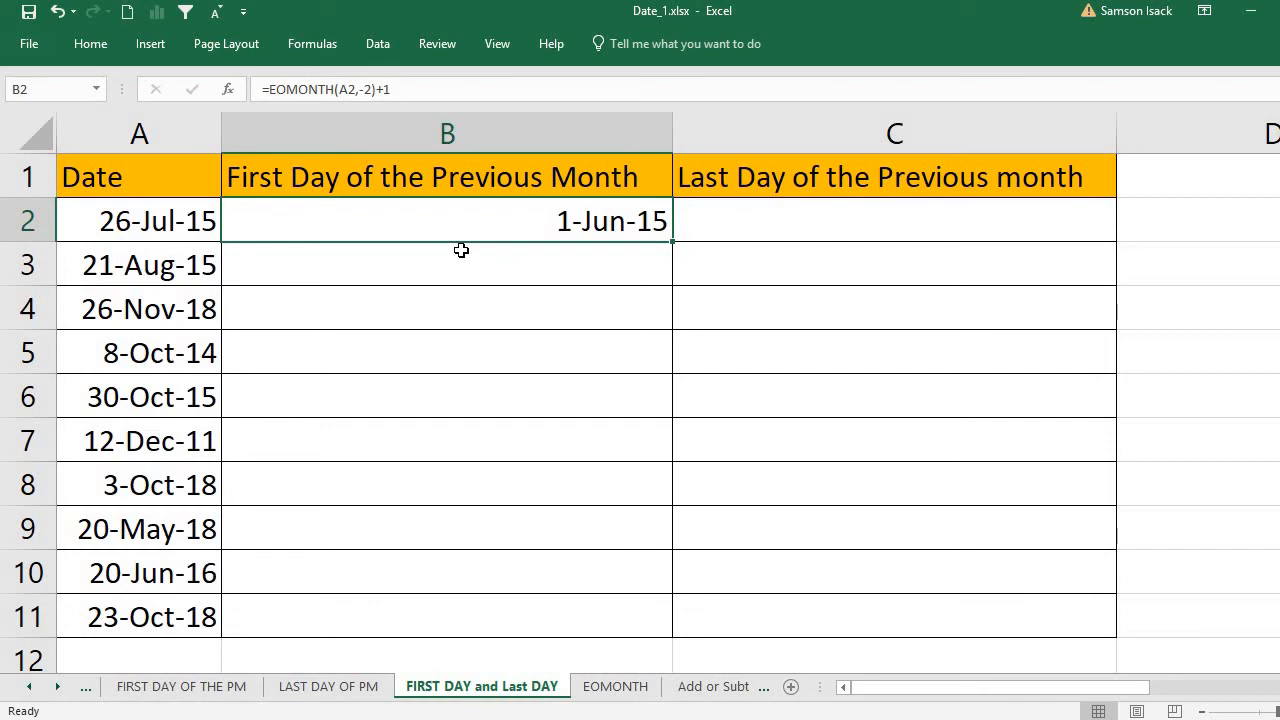
Step: Enter the formula =EOMONTH(A3,-2)+1 in cell B3 for the second date
{"action": "double_click", "coordinate": [537, 265]}
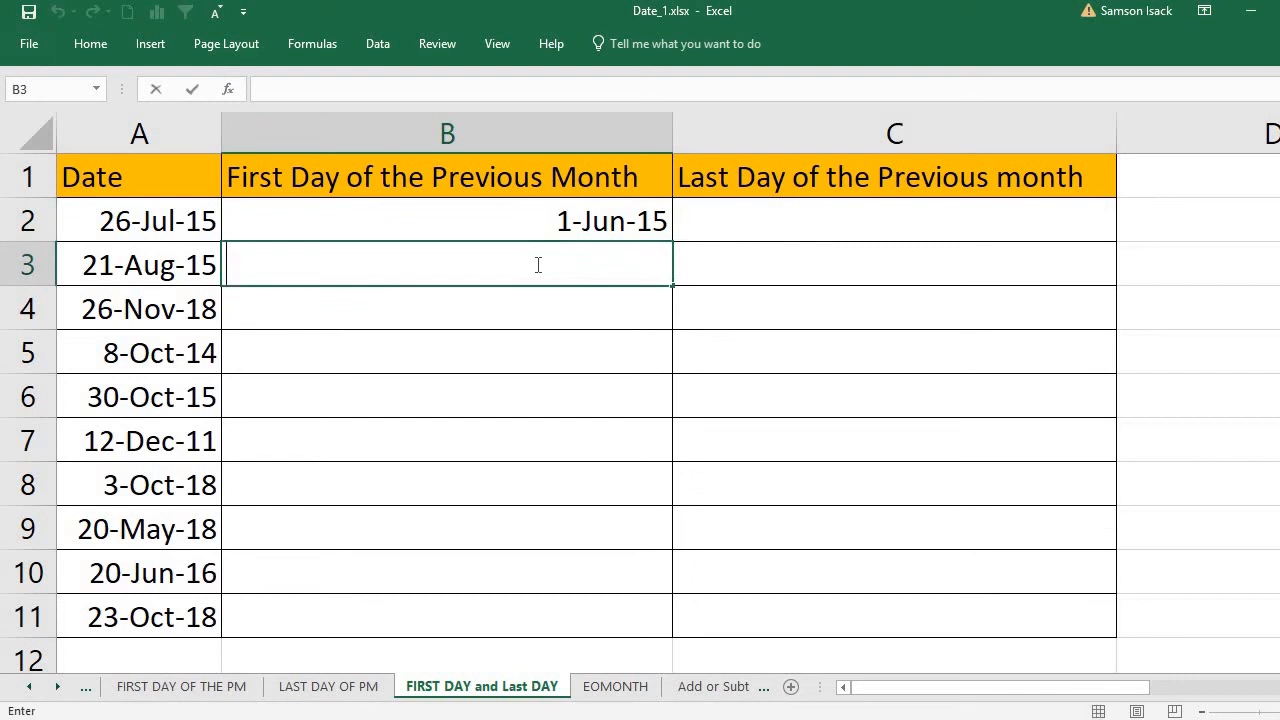
{"action": "type", "text": "=E"}
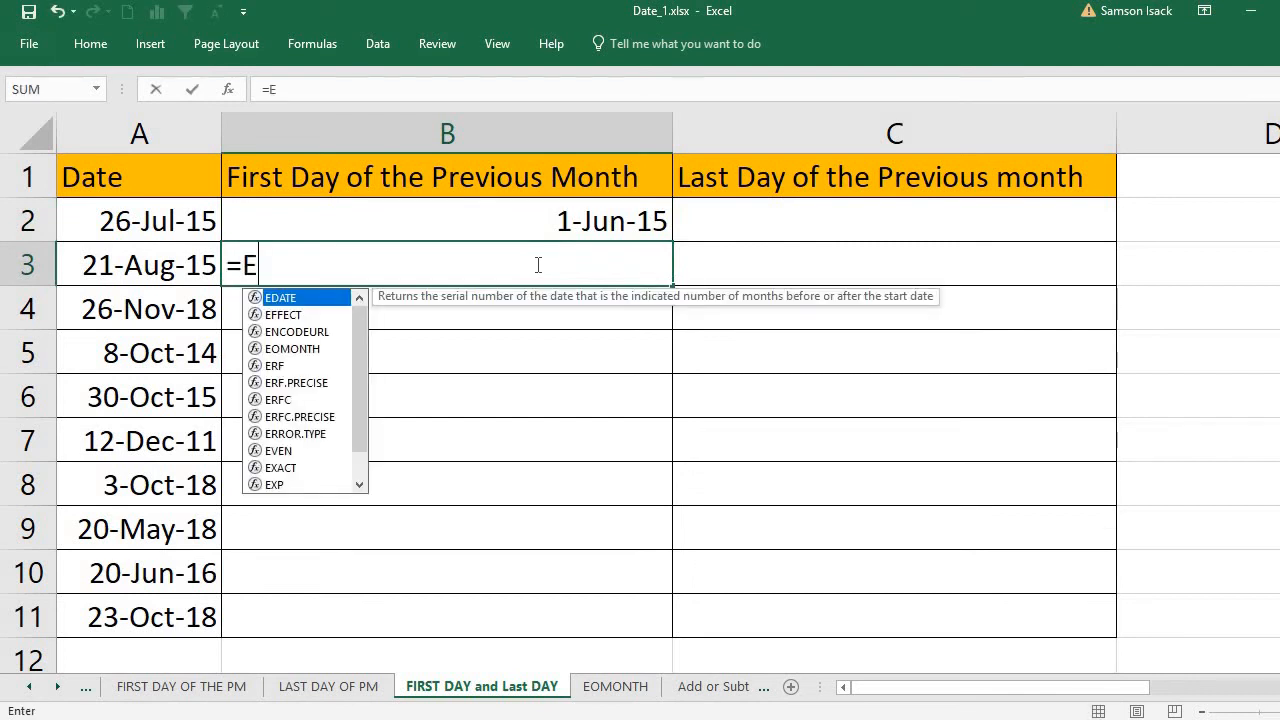
{"action": "type", "text": "OMONTH"}
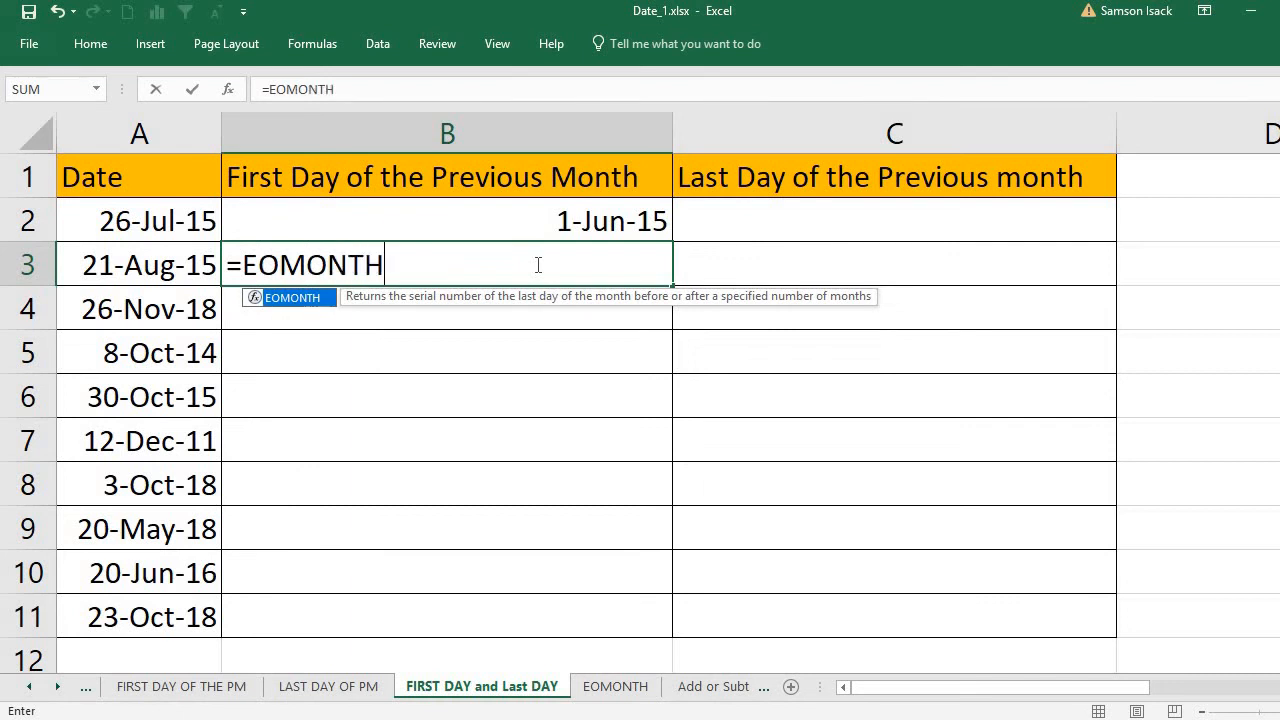
{"action": "type", "text": "("}
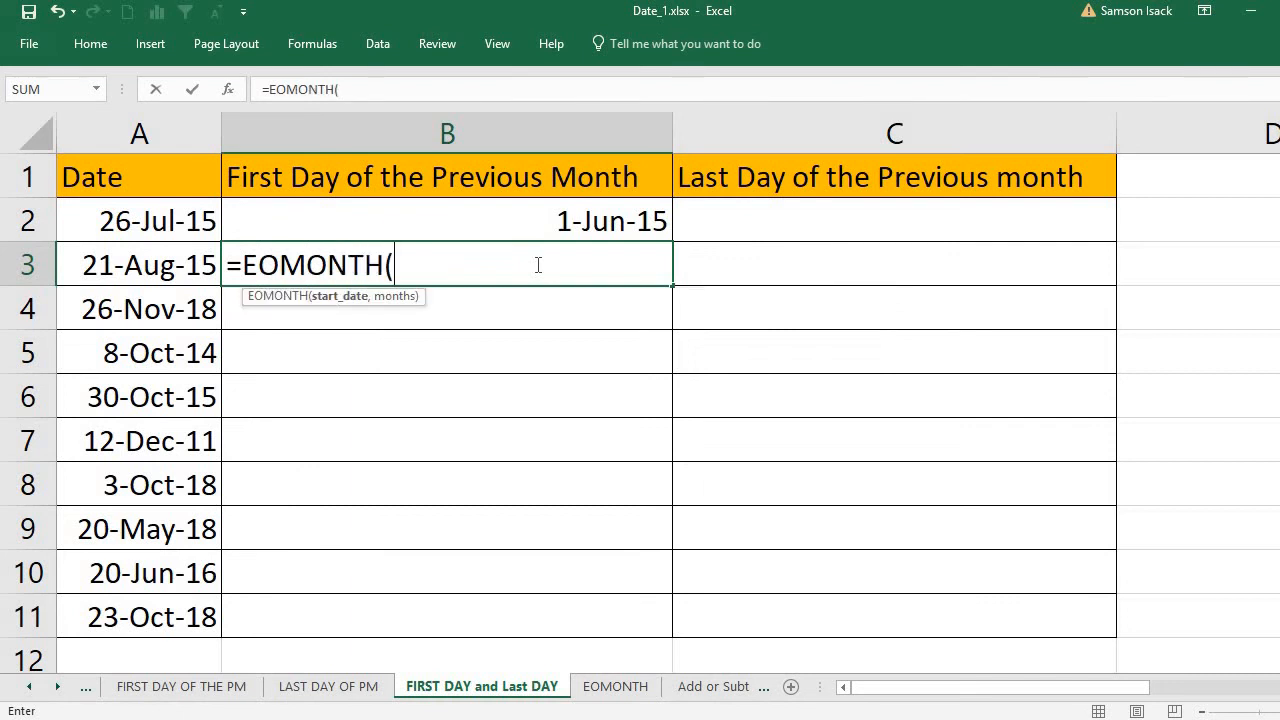
{"action": "left_click", "coordinate": [109, 276]}
{"action": "type", "text": ","}
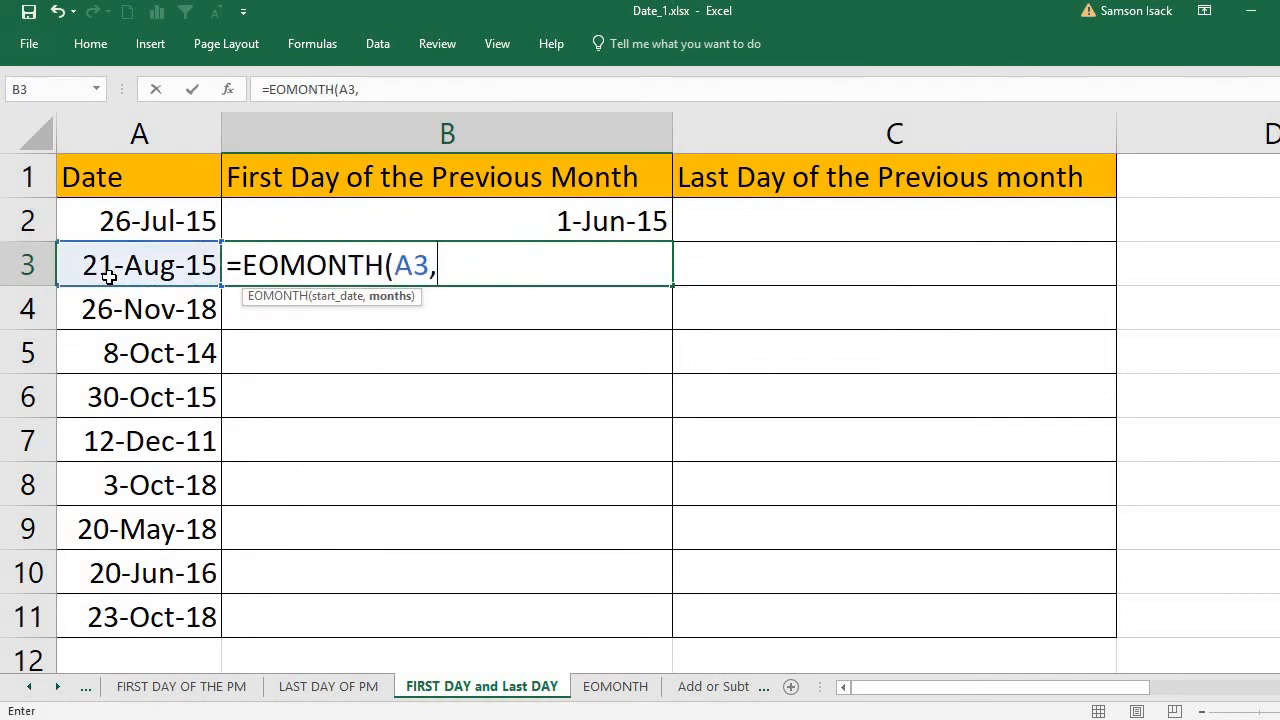
{"action": "type", "text": "-2)"}
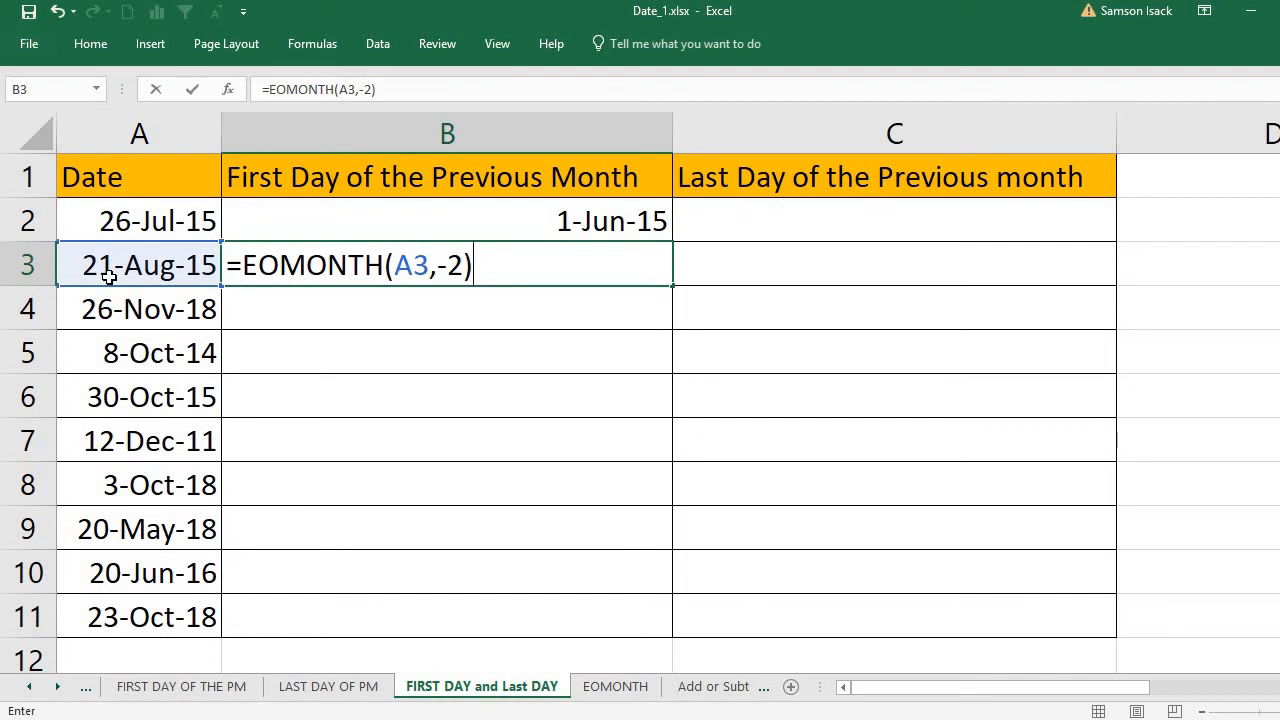
{"action": "type", "text": "+1"}
{"action": "key", "text": "Return"}
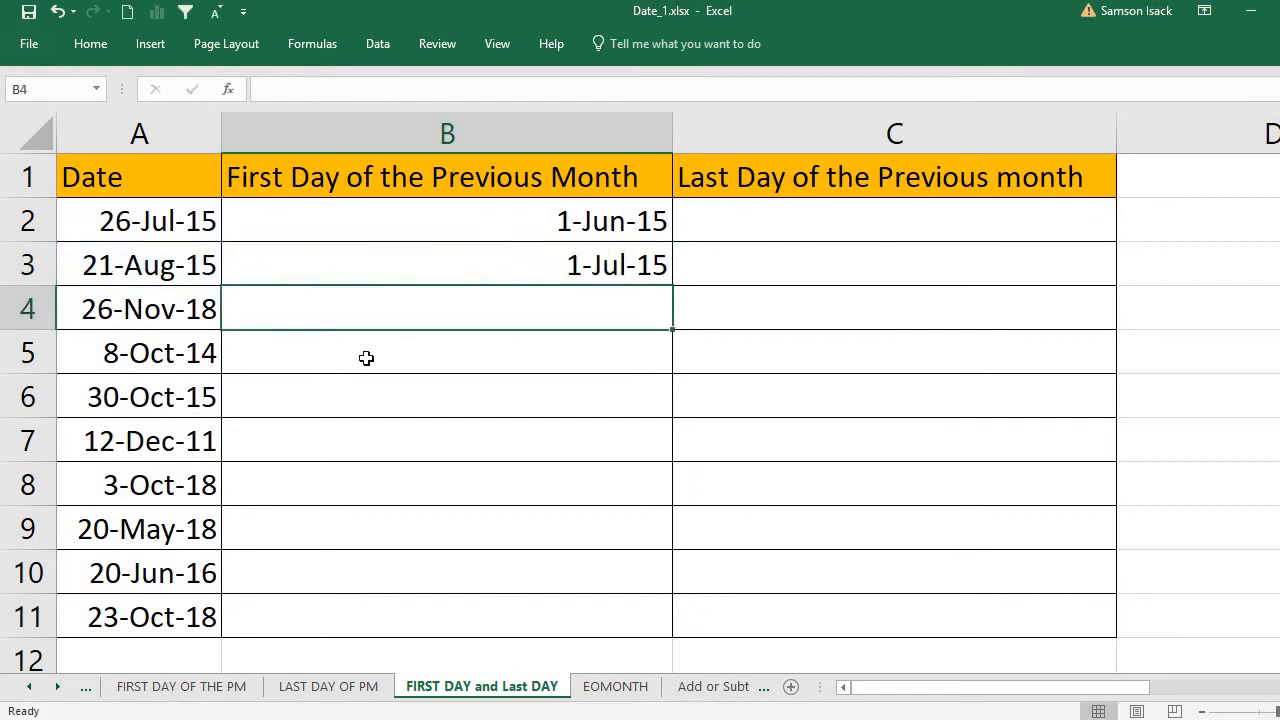
Step: Fill the formula in B3 down column B through B11
{"action": "left_click", "coordinate": [462, 279]}
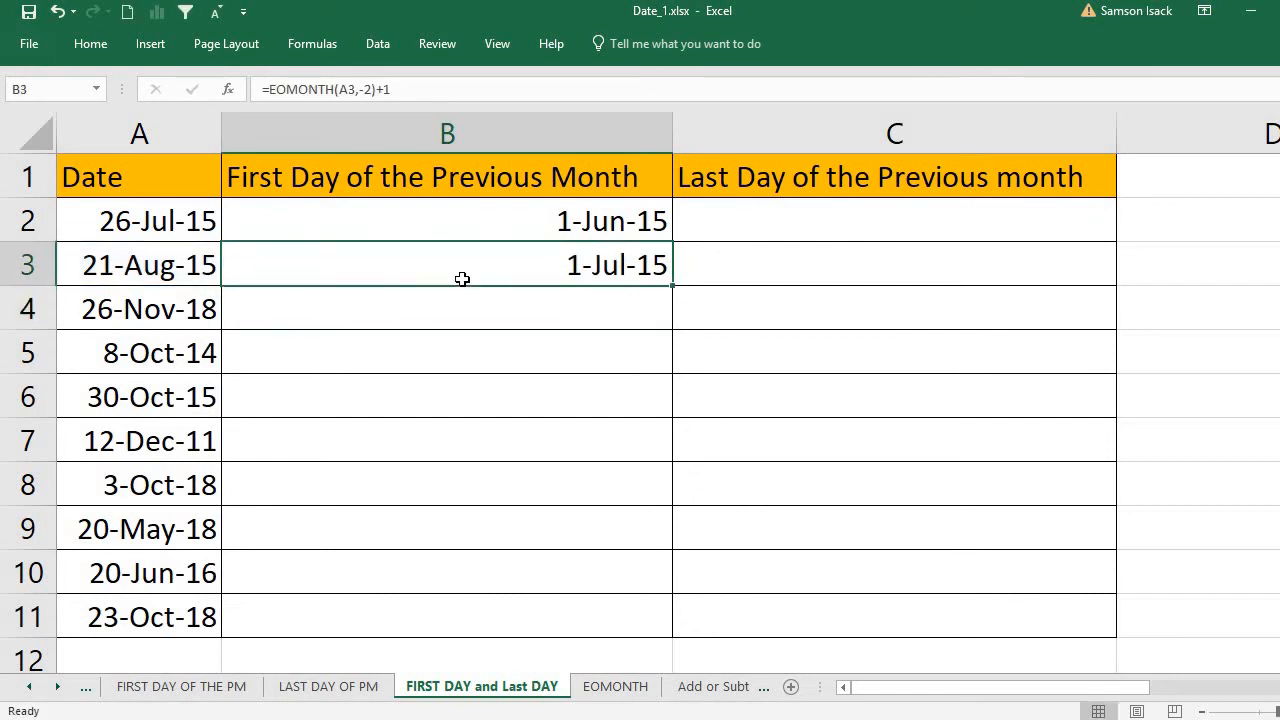
{"action": "left_click", "coordinate": [167, 273]}
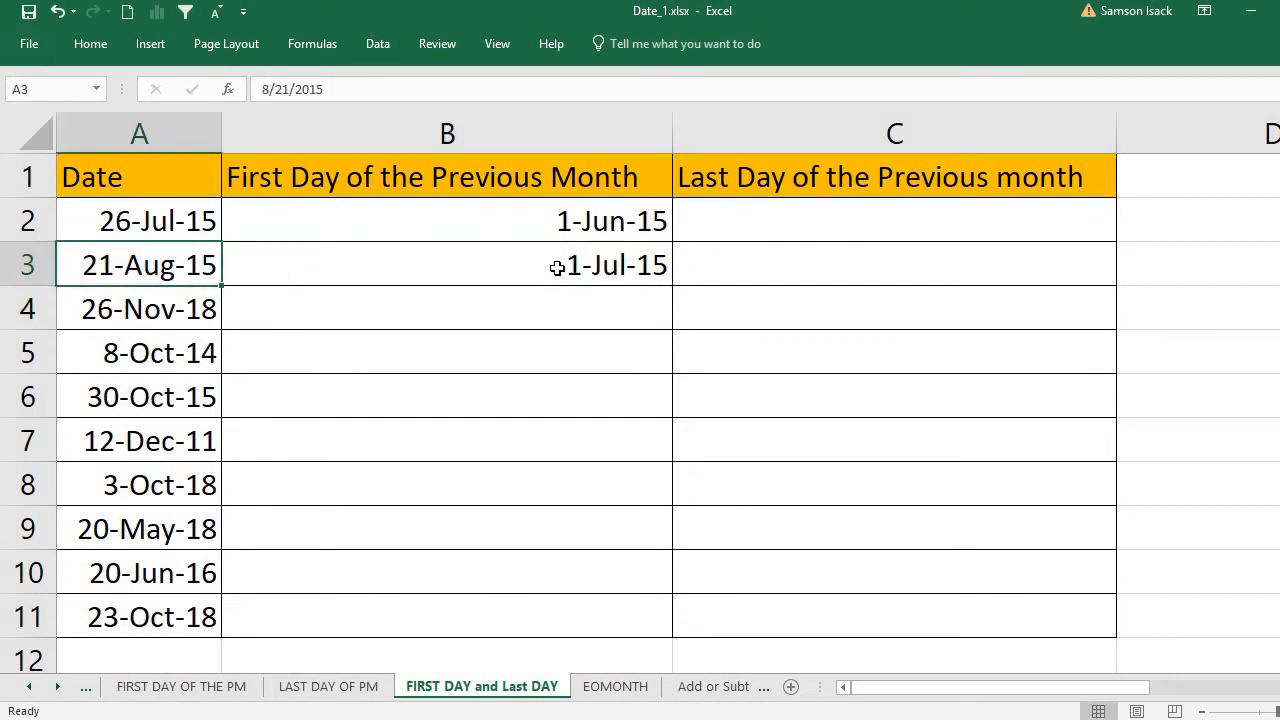
{"action": "left_click", "coordinate": [390, 264]}
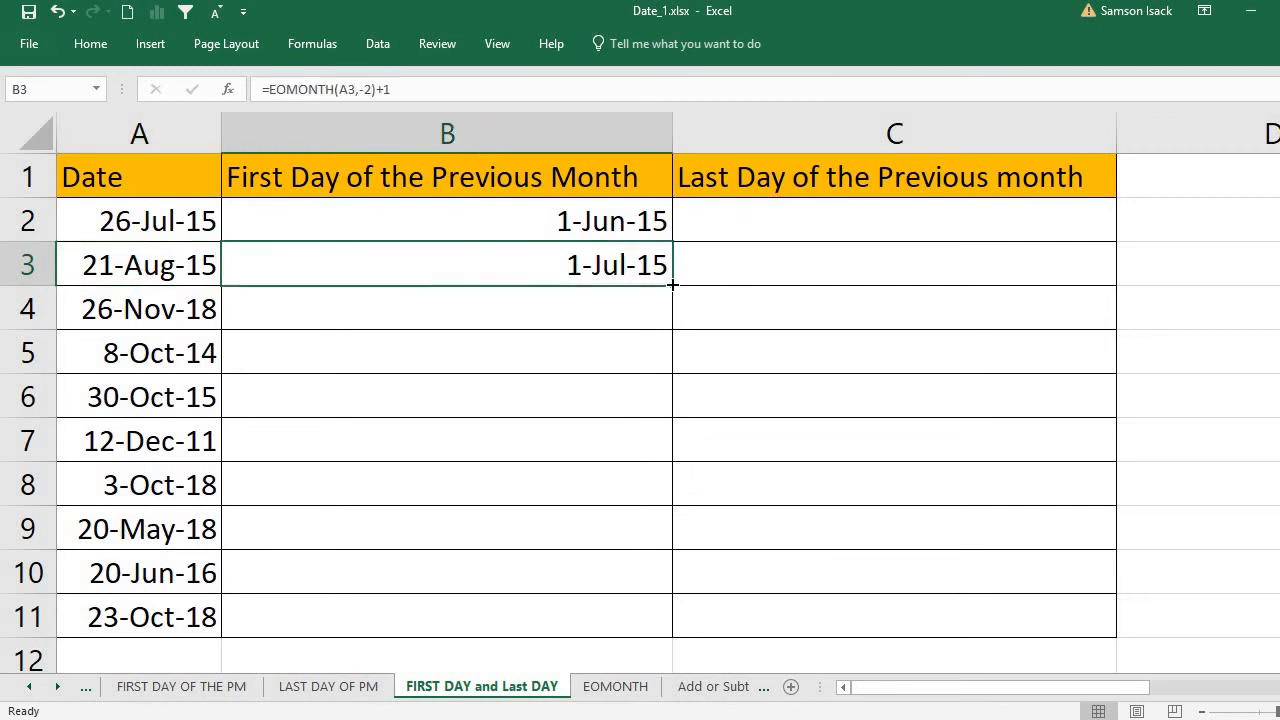
{"action": "double_click", "coordinate": [672, 284]}
Step: Check the filled formulas in column B against the matching dates in column A
{"action": "left_click", "coordinate": [386, 322]}
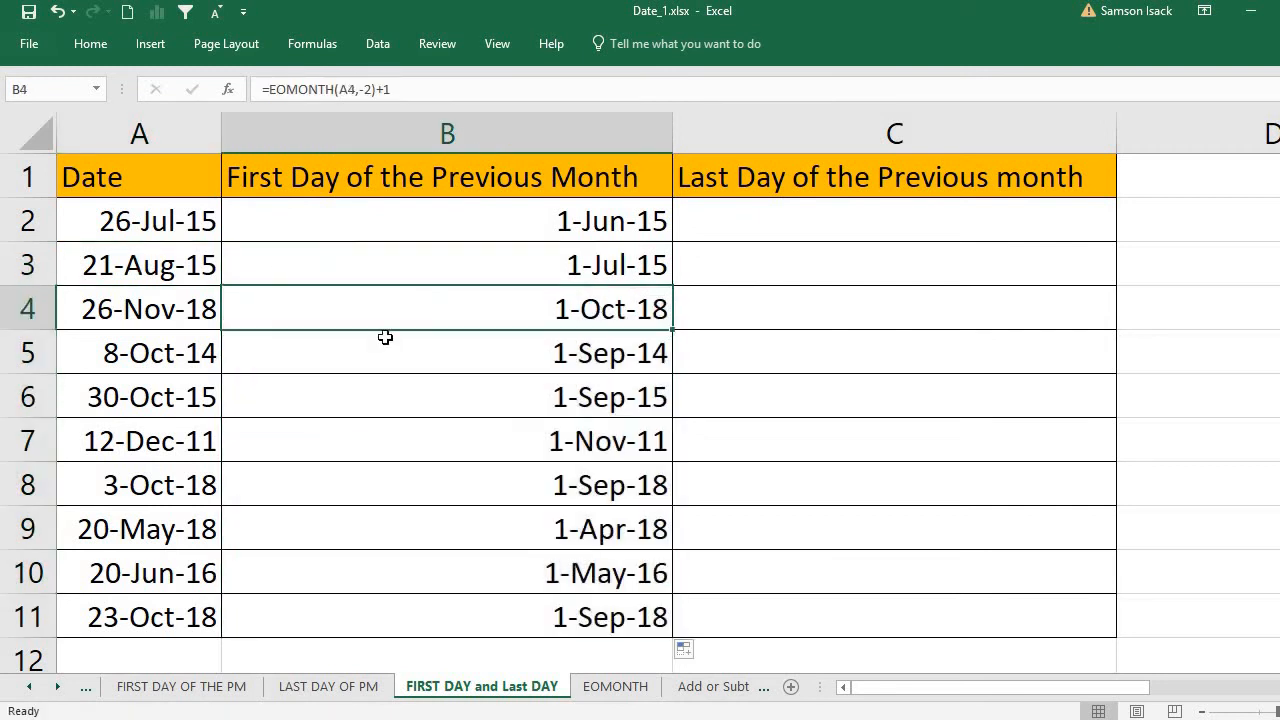
{"action": "left_click", "coordinate": [380, 336]}
{"action": "left_click", "coordinate": [419, 303]}
{"action": "left_click", "coordinate": [168, 314]}
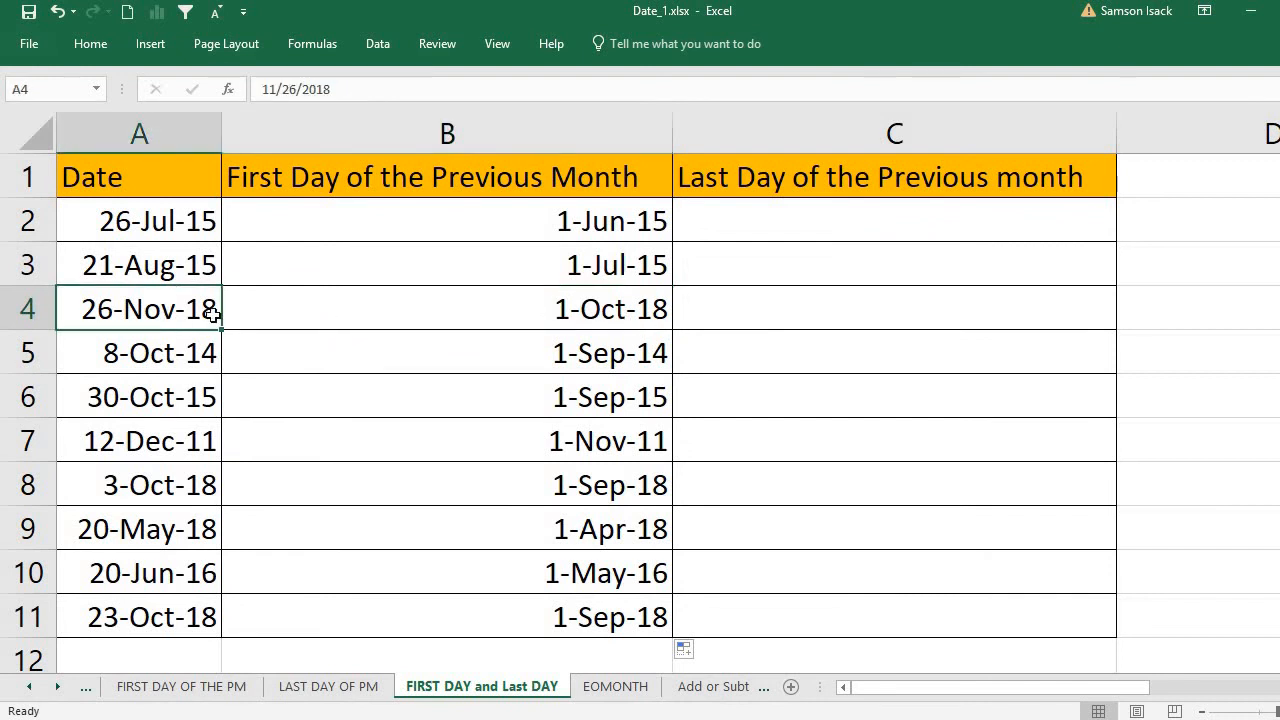
{"action": "left_click", "coordinate": [538, 308]}
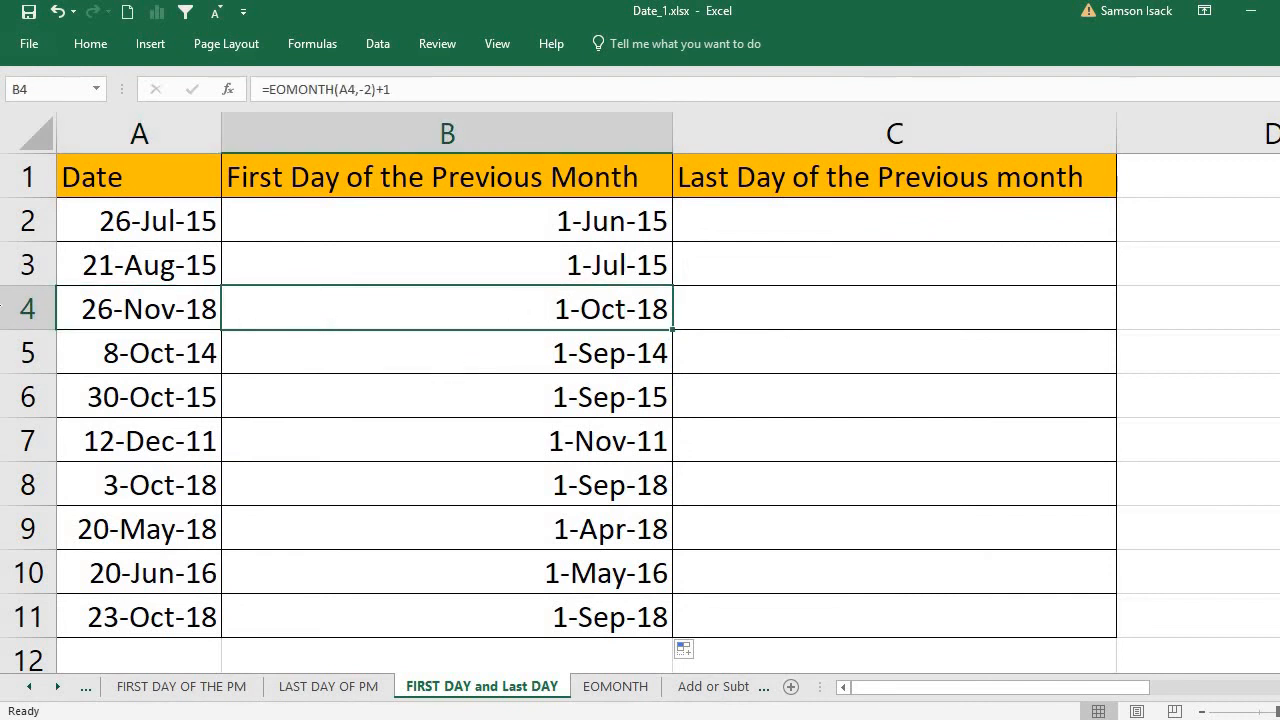
{"action": "left_click", "coordinate": [310, 348]}
{"action": "left_click", "coordinate": [466, 614]}
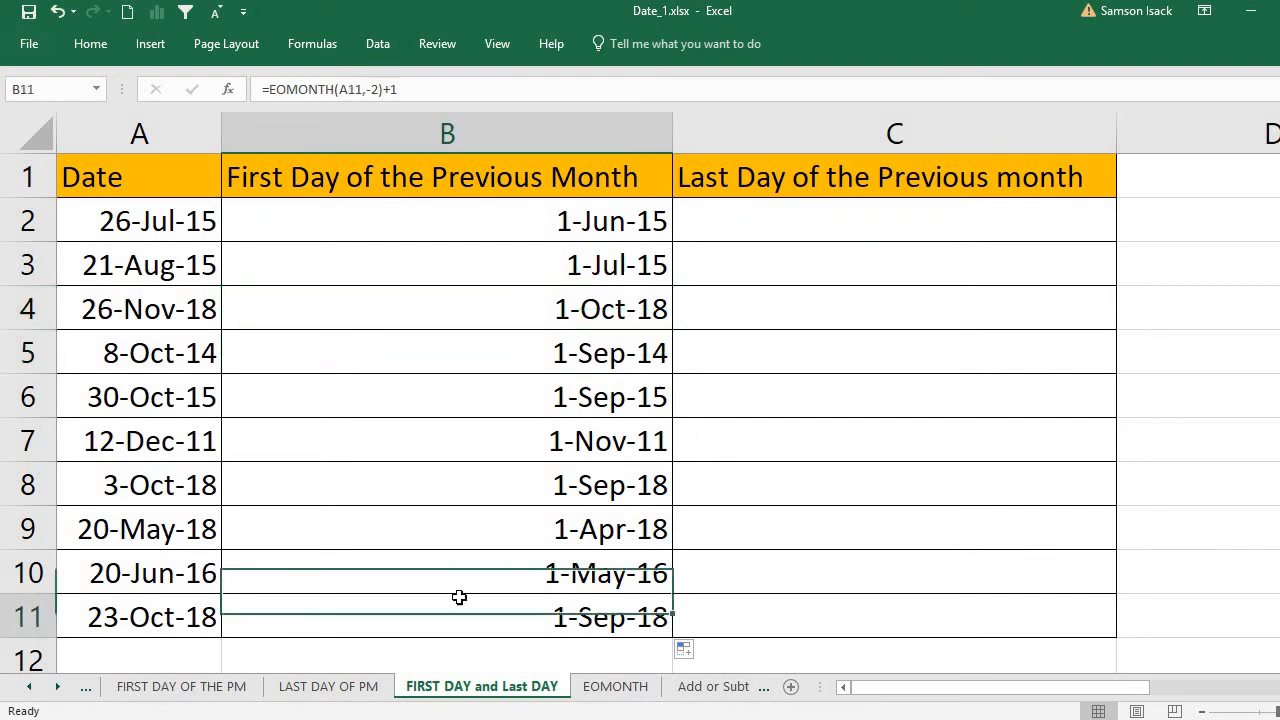
Step: Enter the formula =EOMONTH(A2,-1) in cell C2 to get the last day of the previous month for the first date
{"action": "left_click_drag", "start_coordinate": [463, 464], "coordinate": [462, 617]}
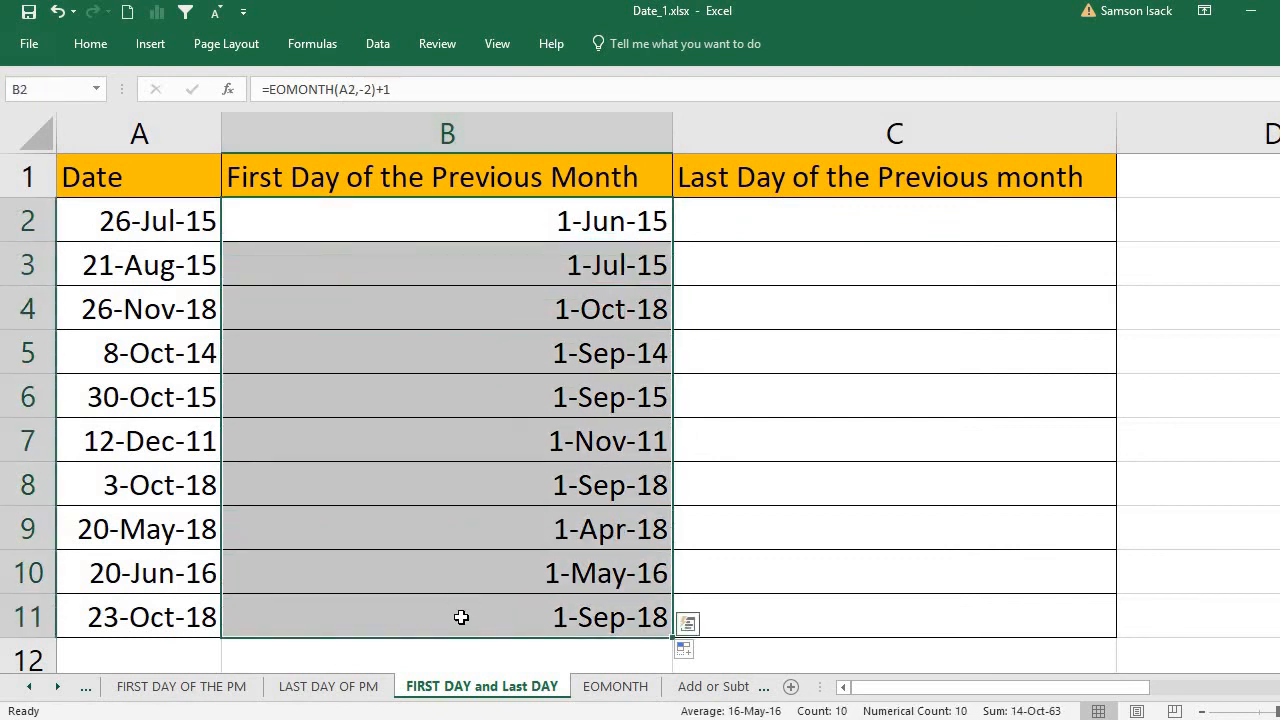
{"action": "left_click", "coordinate": [766, 218]}
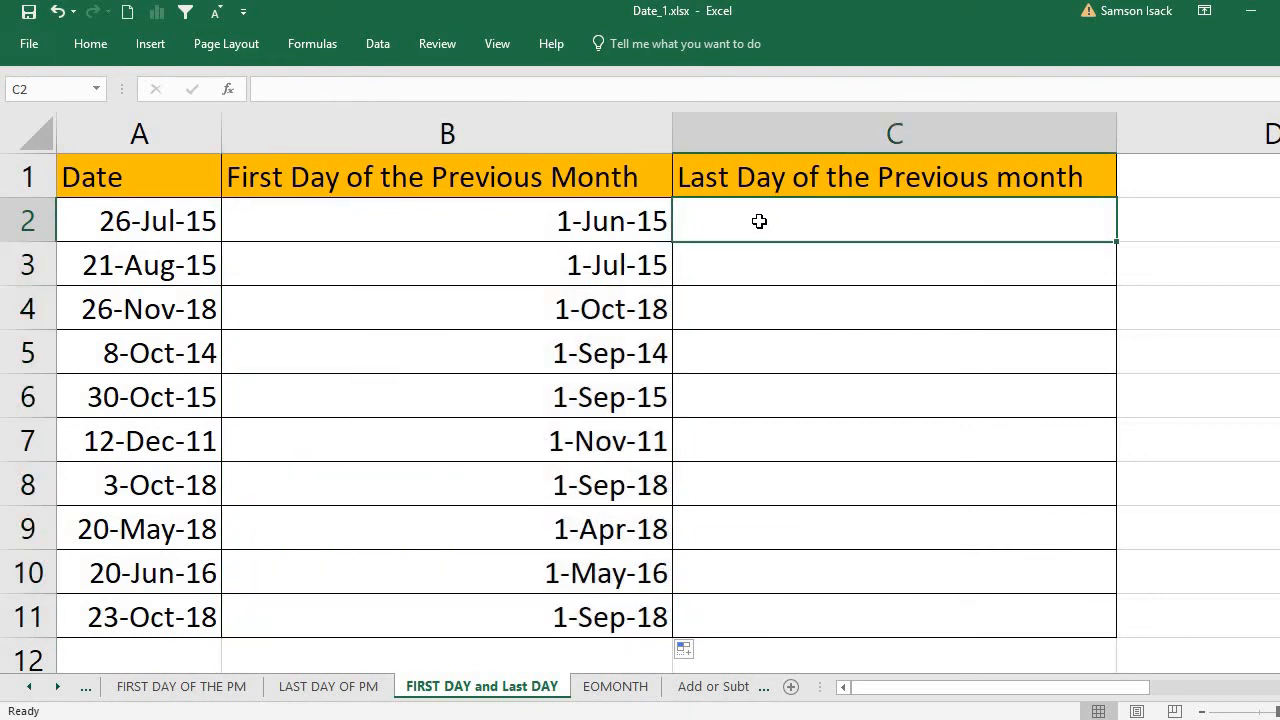
{"action": "left_click", "coordinate": [580, 218]}
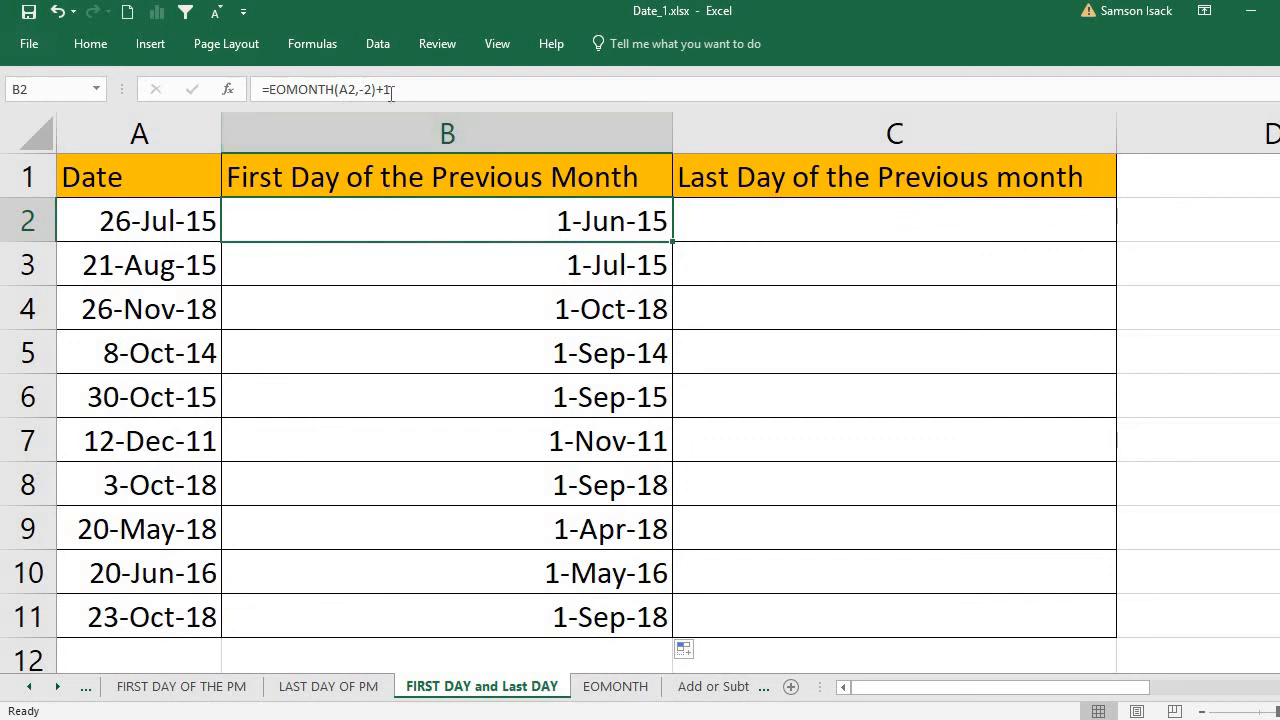
{"action": "double_click", "coordinate": [760, 232]}
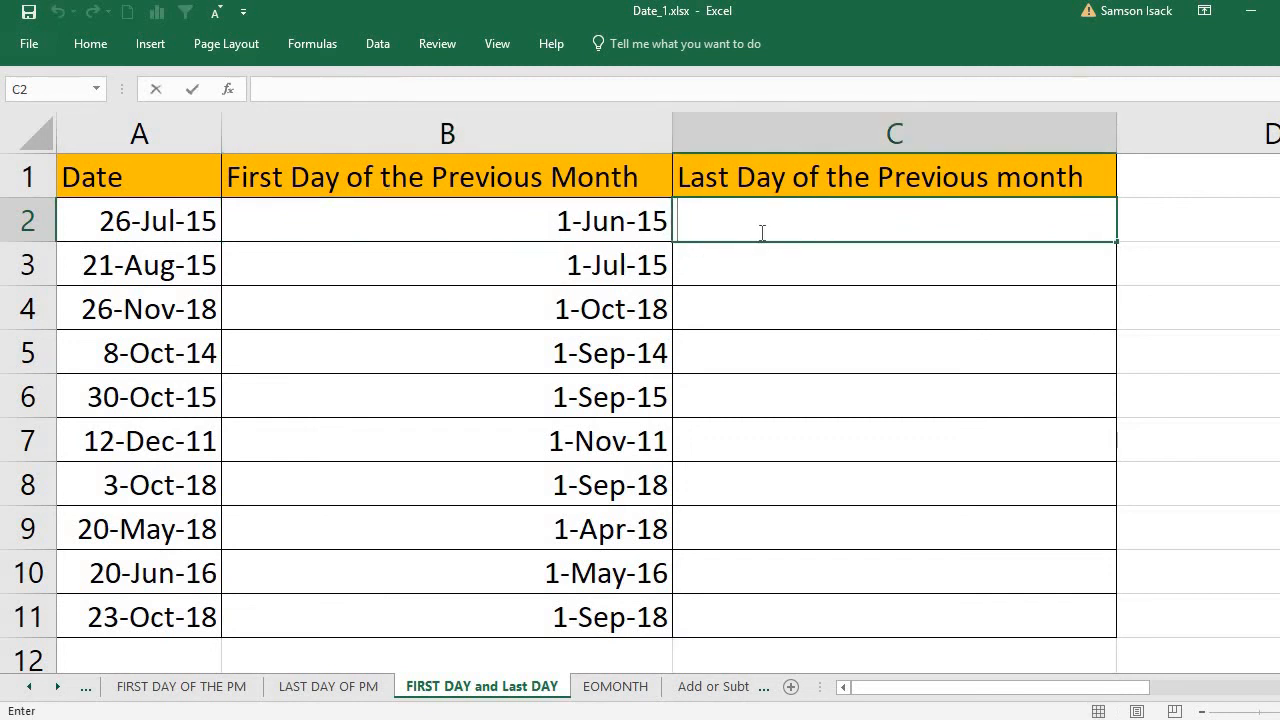
{"action": "type", "text": "=EOMONTH"}
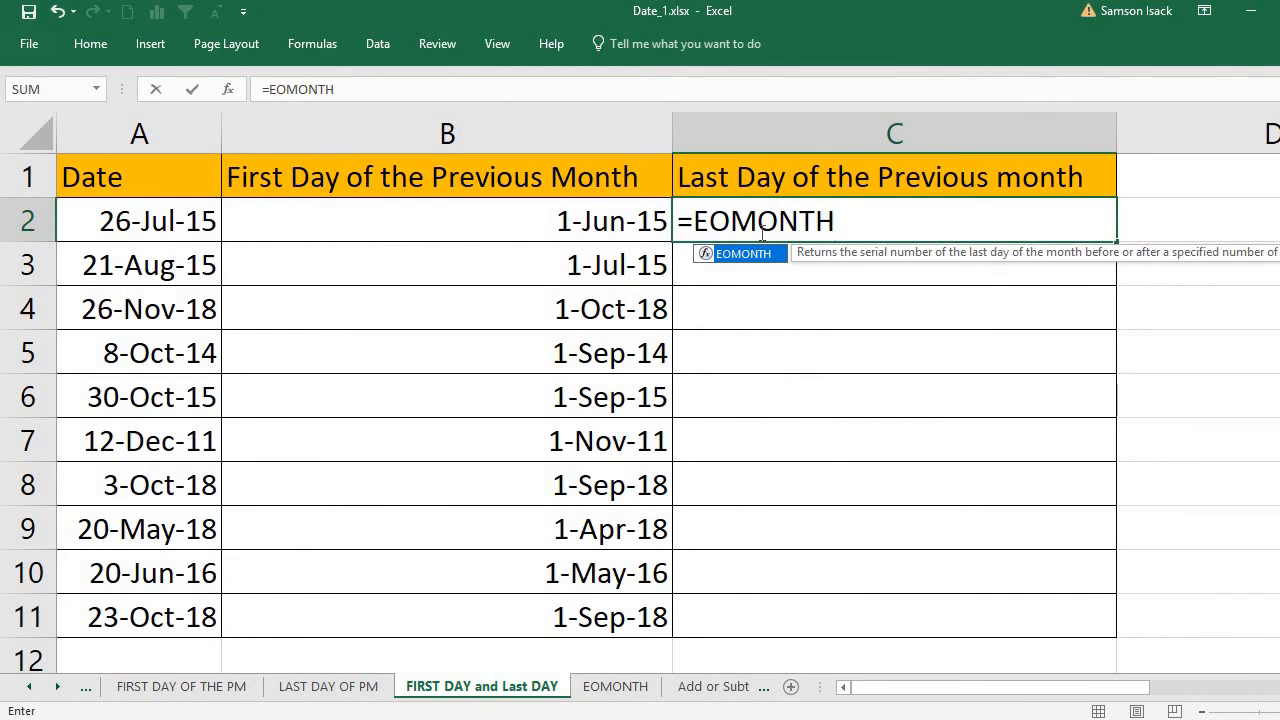
{"action": "type", "text": "("}
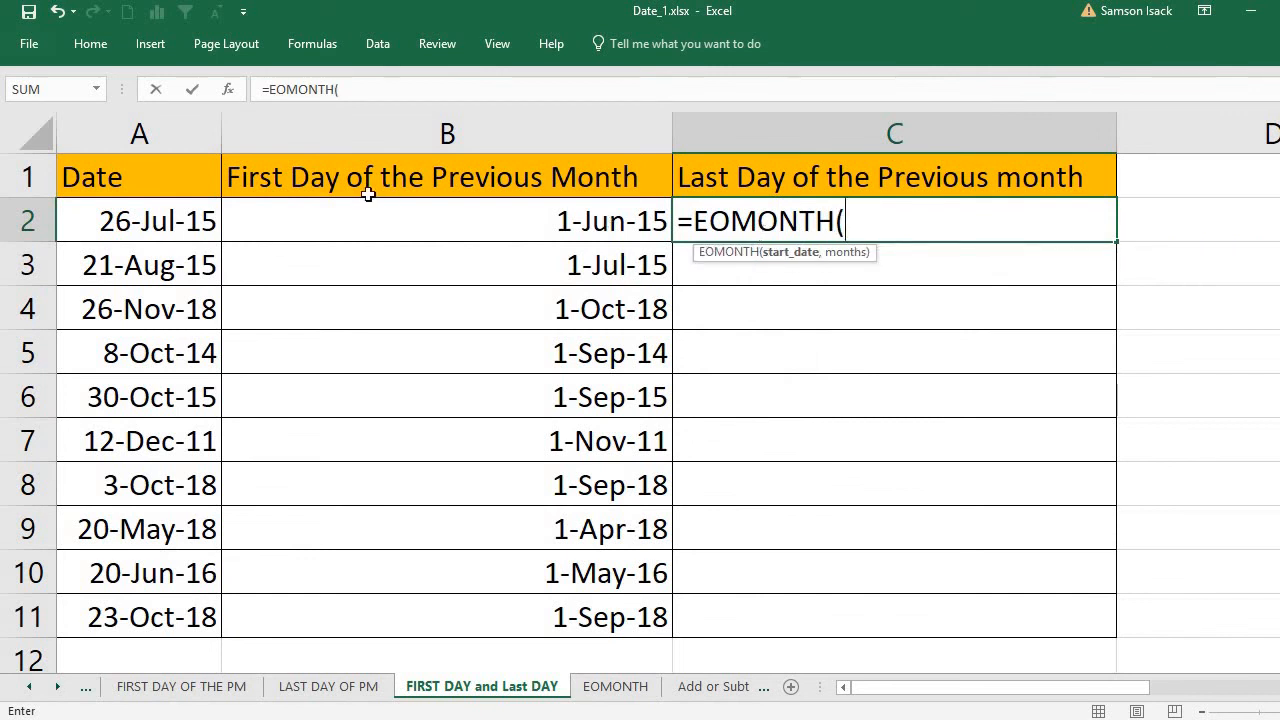
{"action": "left_click", "coordinate": [150, 220]}
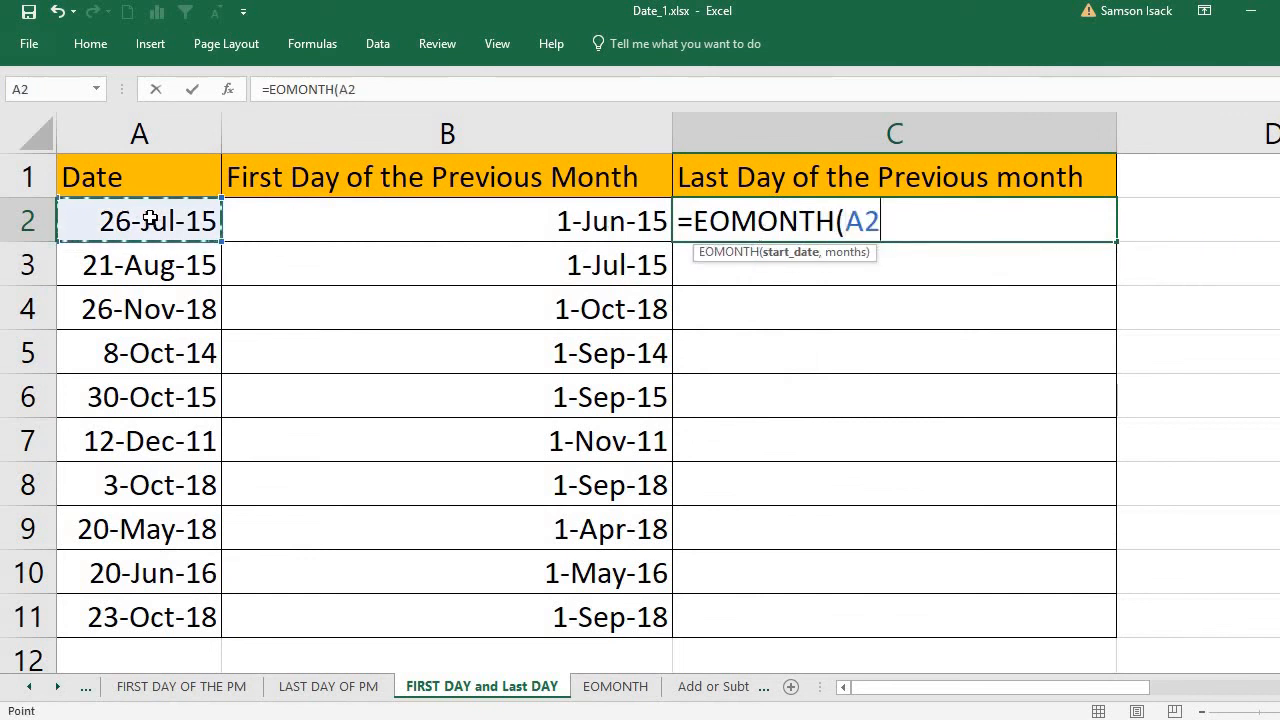
{"action": "type", "text": ",-1"}
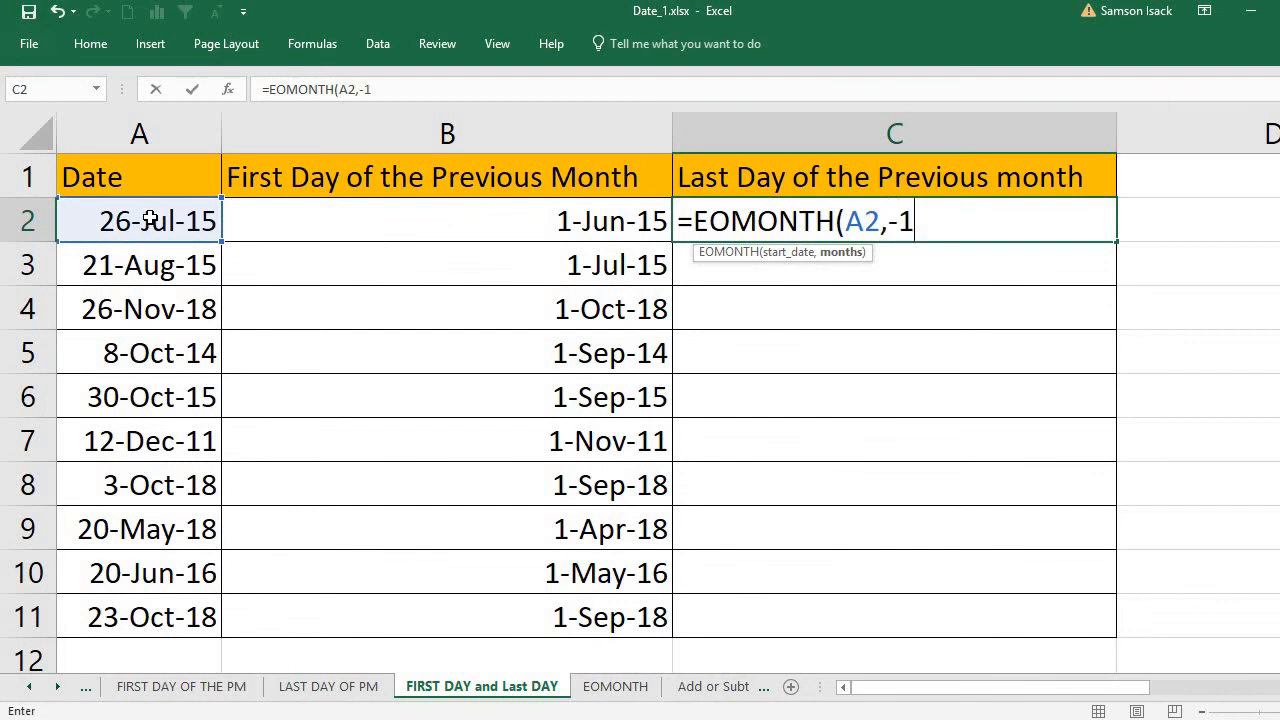
{"action": "type", "text": ")"}
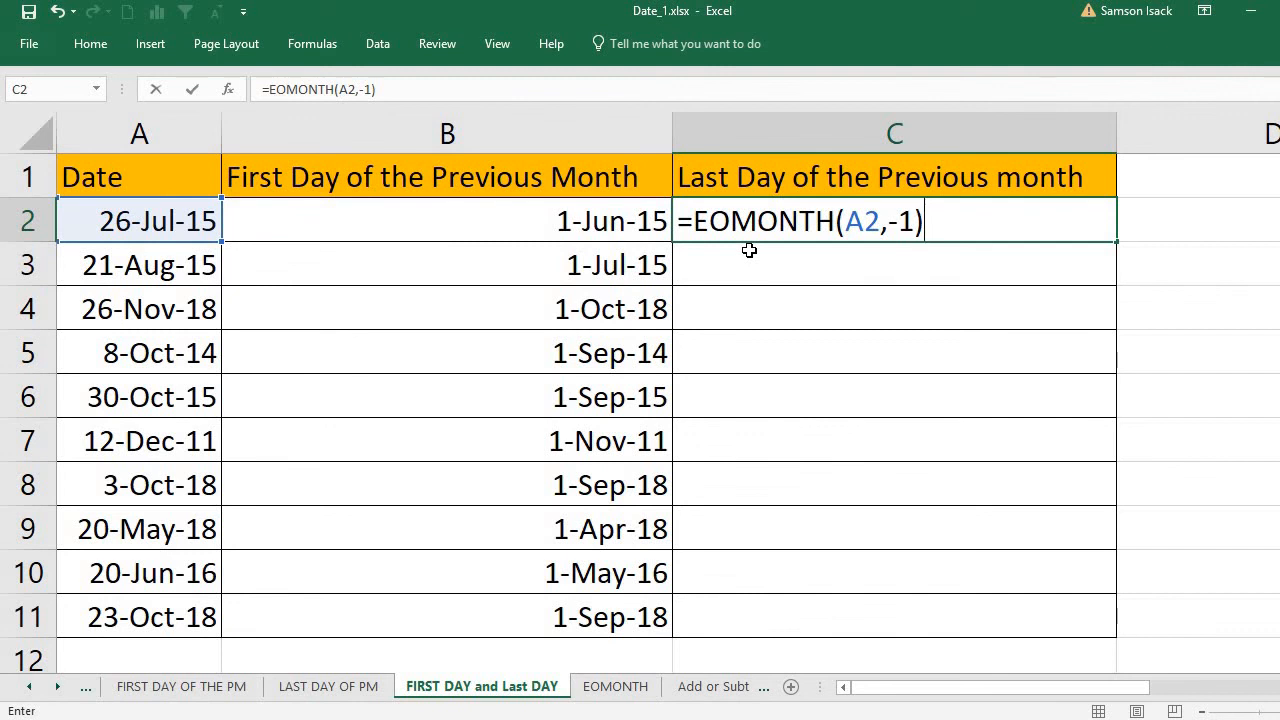
{"action": "key", "text": "Return"}
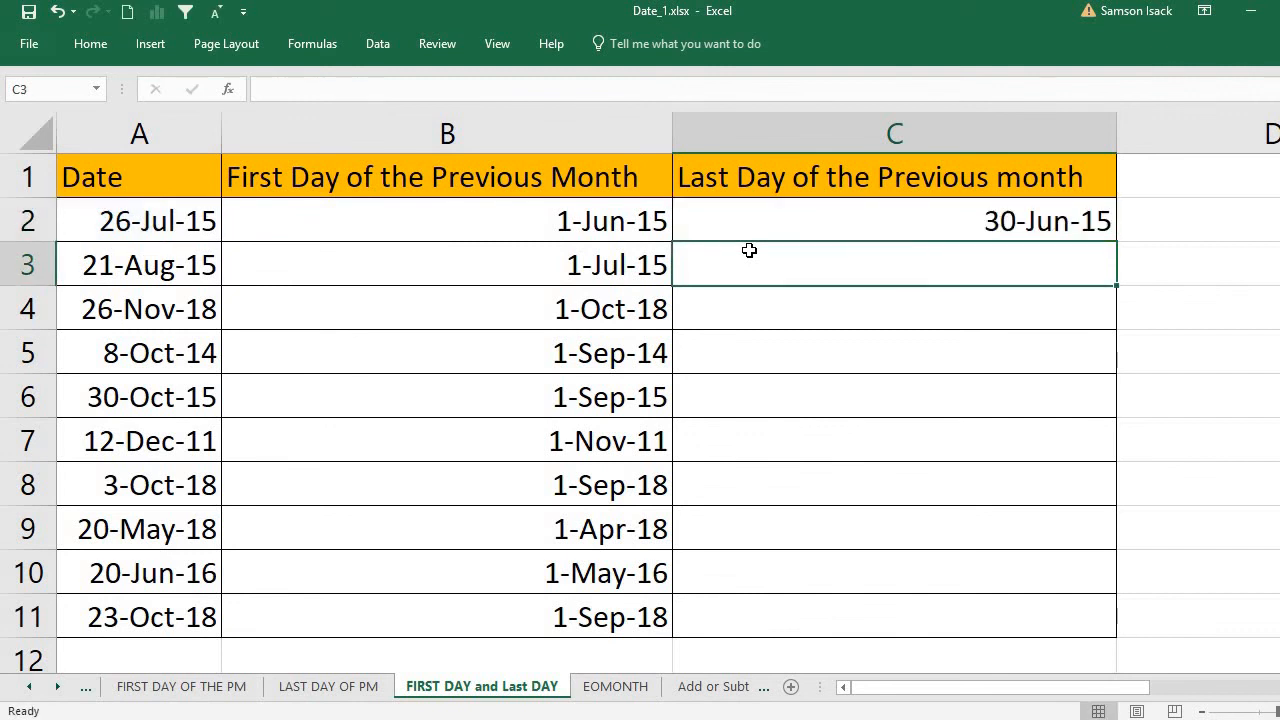
Step: Enter the formula =EOMONTH(A3,-1) in cell C3 and fill it down column C through C11
{"action": "left_click", "coordinate": [921, 211]}
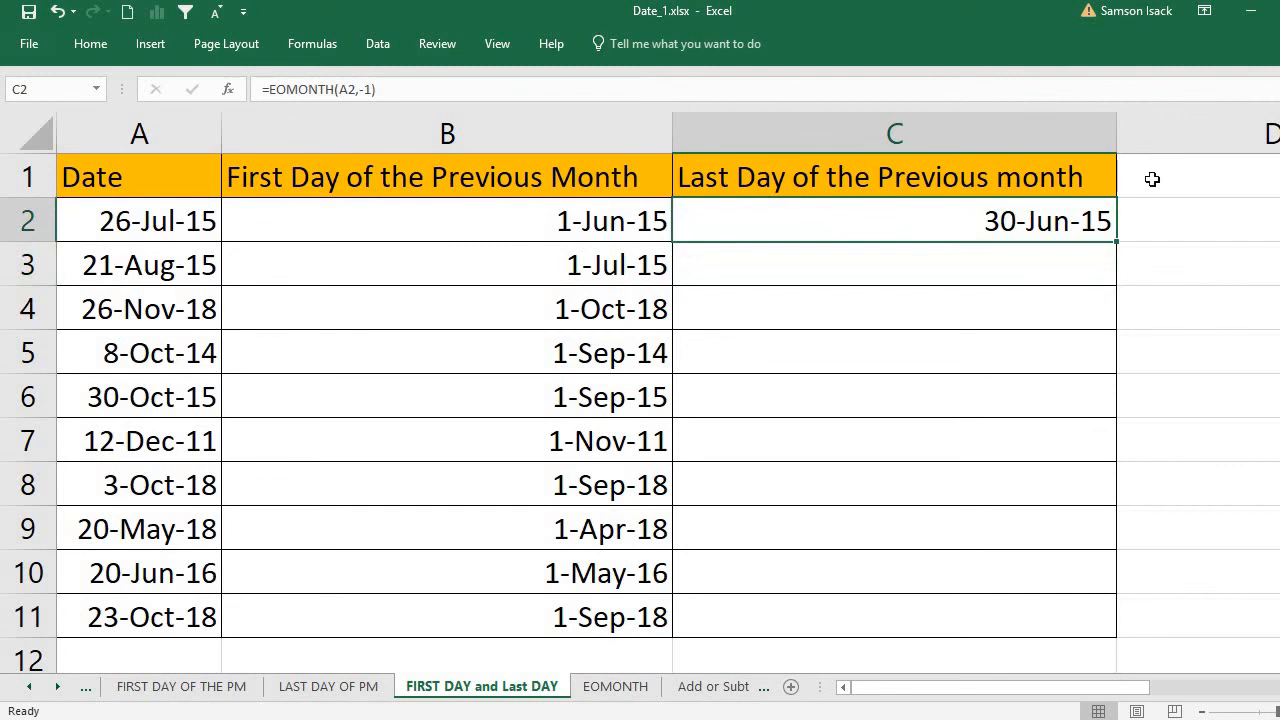
{"action": "left_click", "coordinate": [1053, 257]}
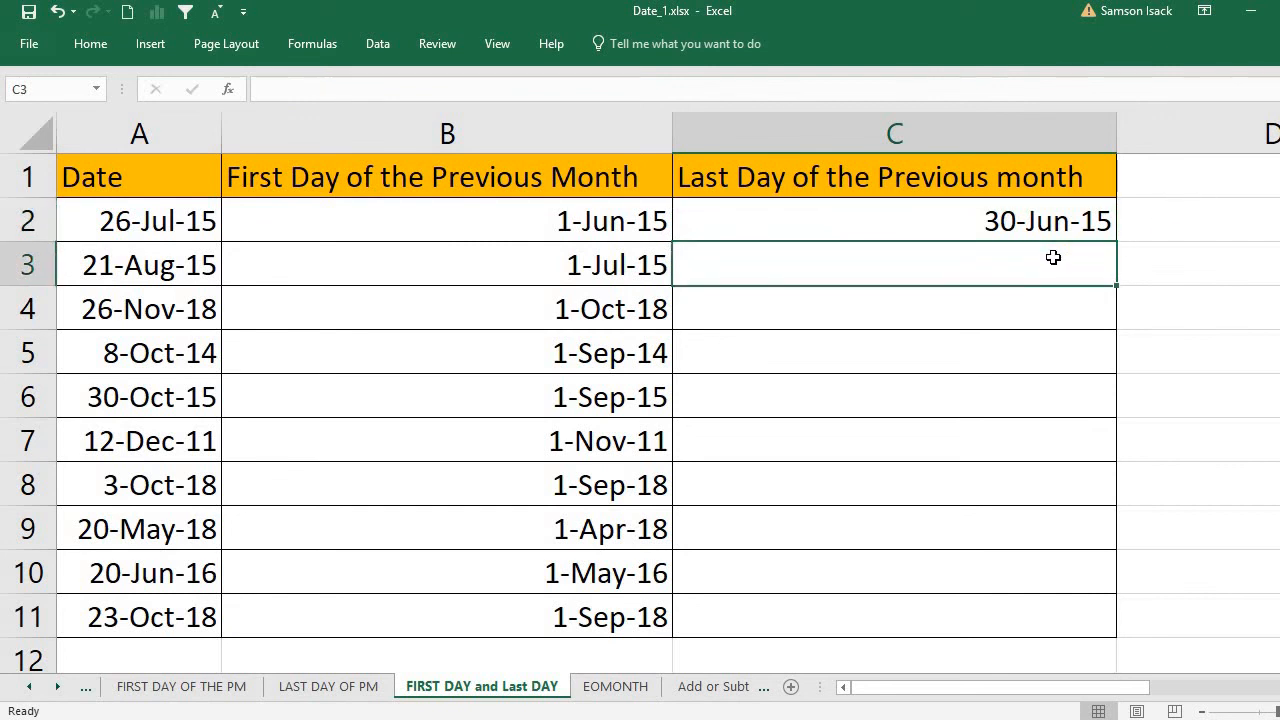
{"action": "type", "text": "="}
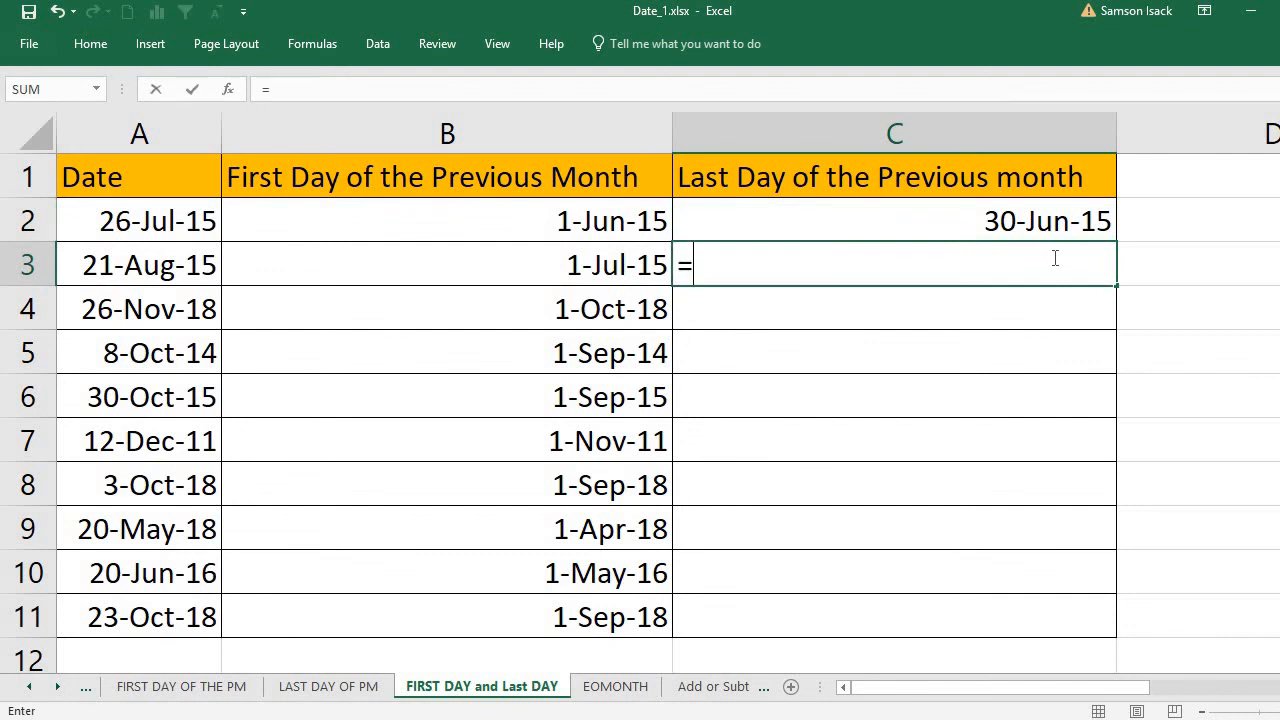
{"action": "type", "text": "EOMONT"}
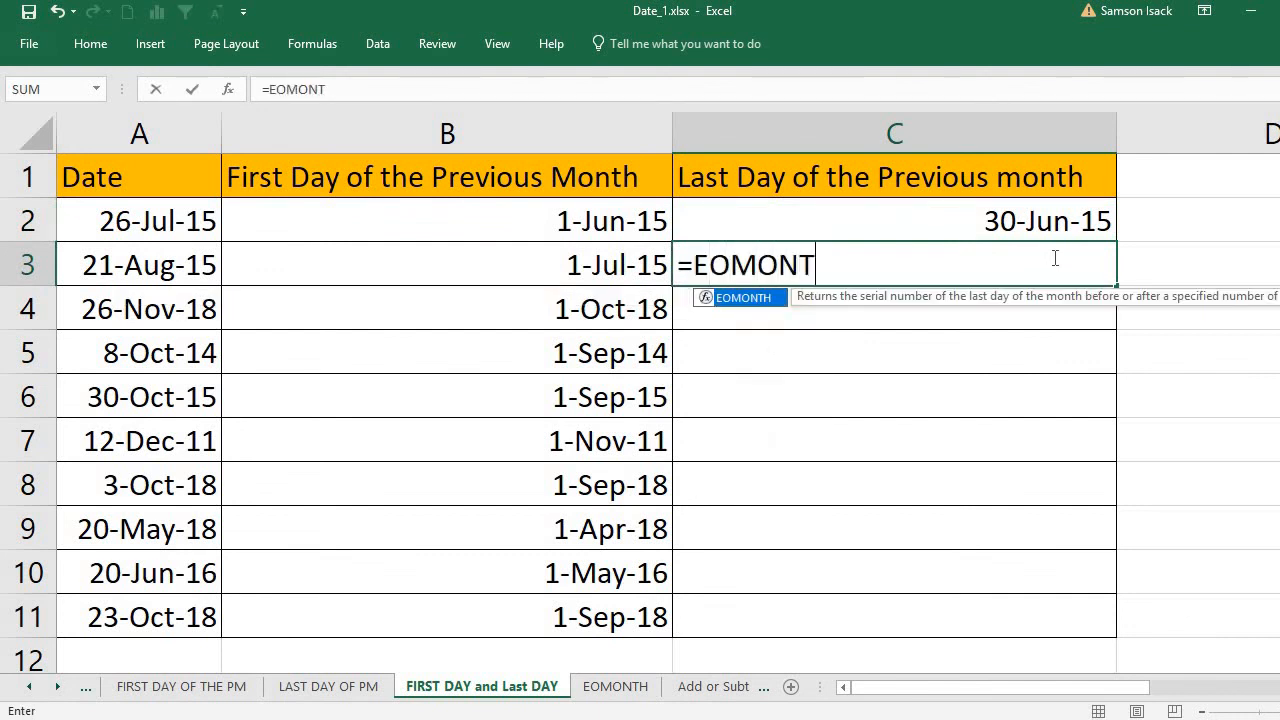
{"action": "type", "text": "H("}
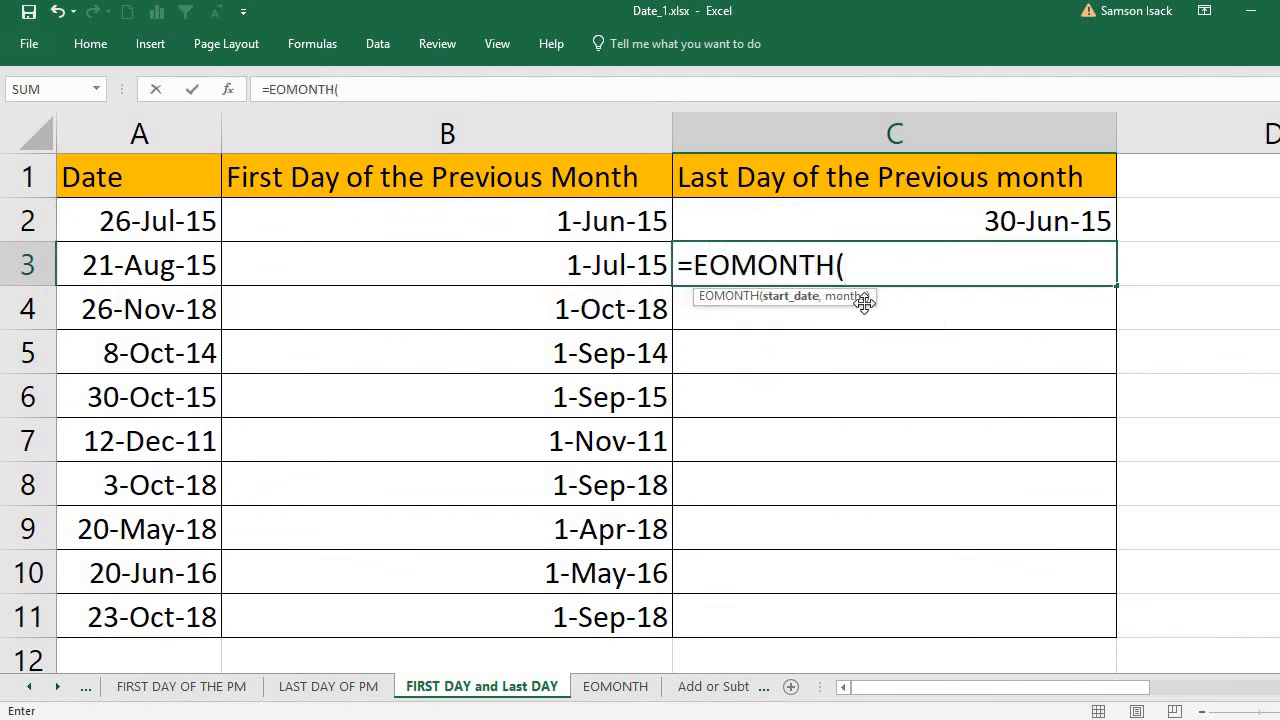
{"action": "left_click", "coordinate": [127, 265]}
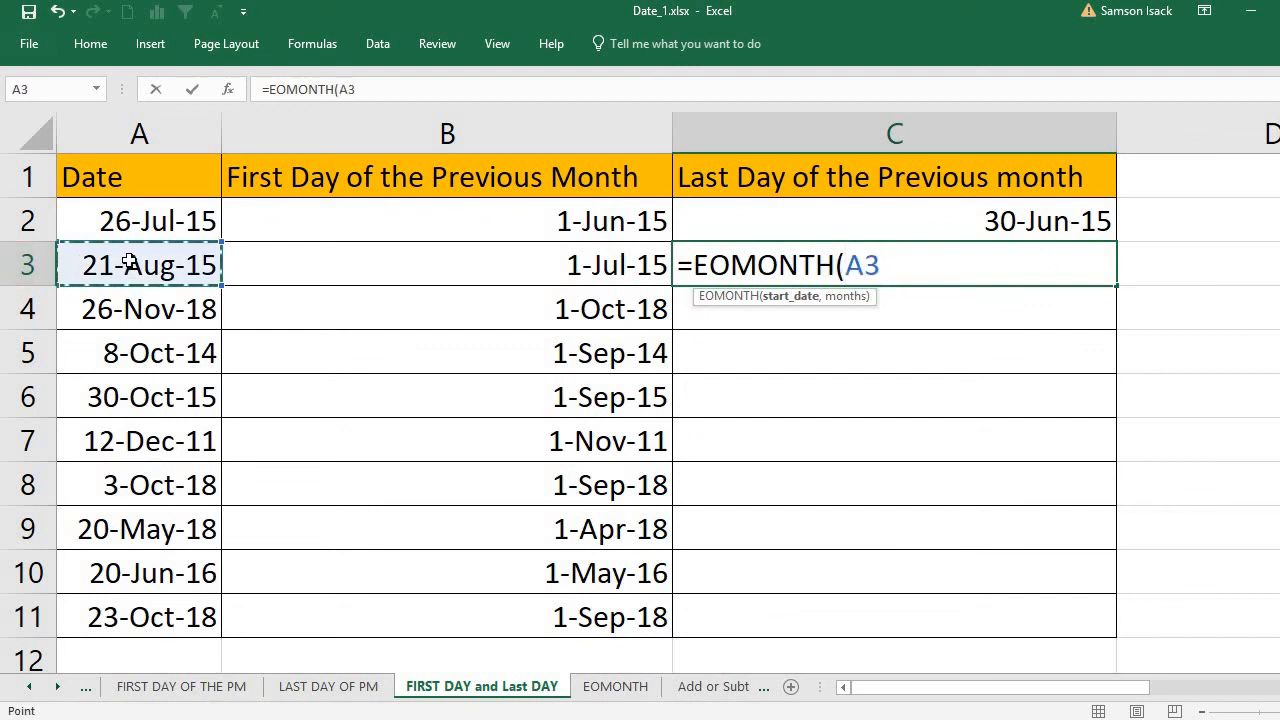
{"action": "type", "text": ","}
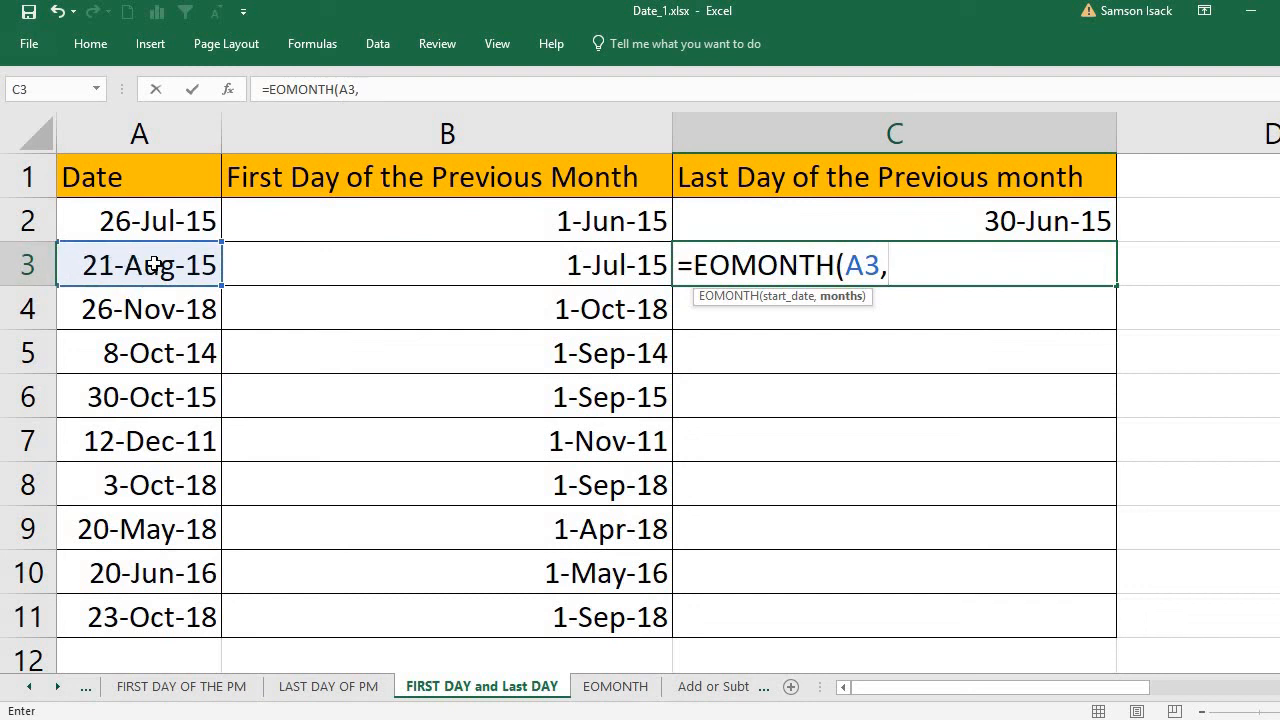
{"action": "type", "text": "-1)"}
{"action": "key", "text": "Return"}
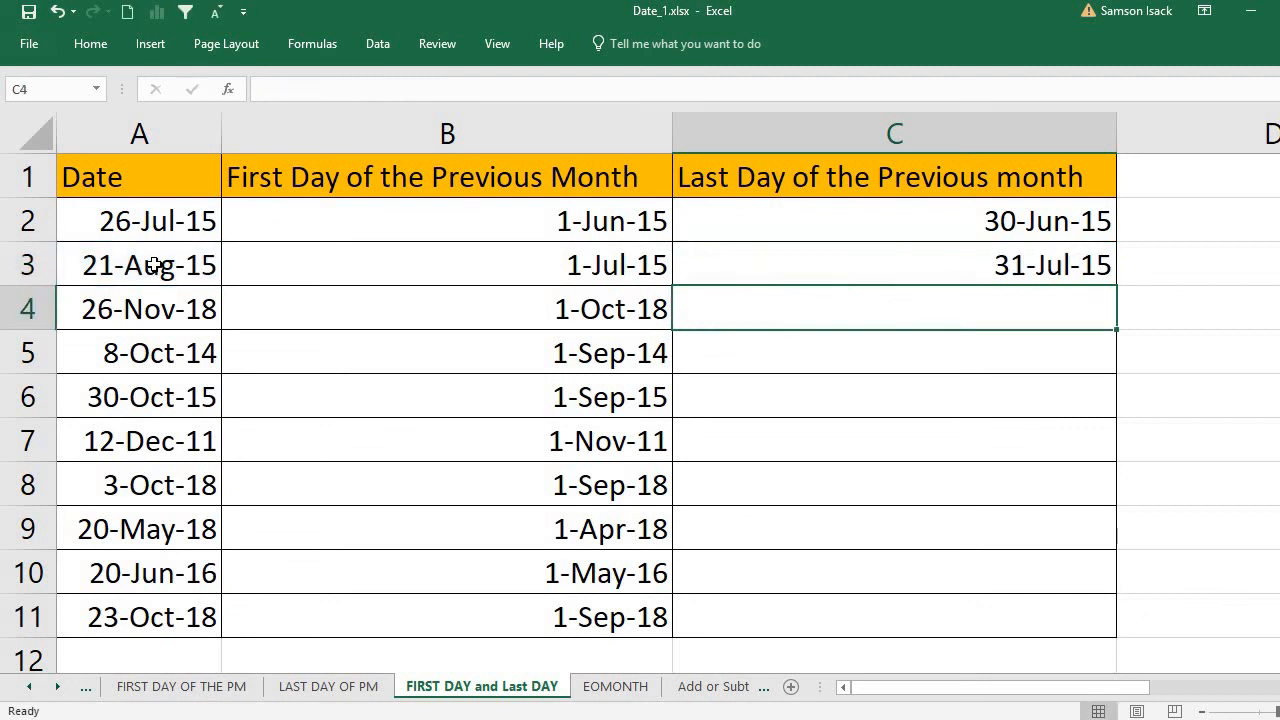
{"action": "left_click", "coordinate": [1005, 262]}
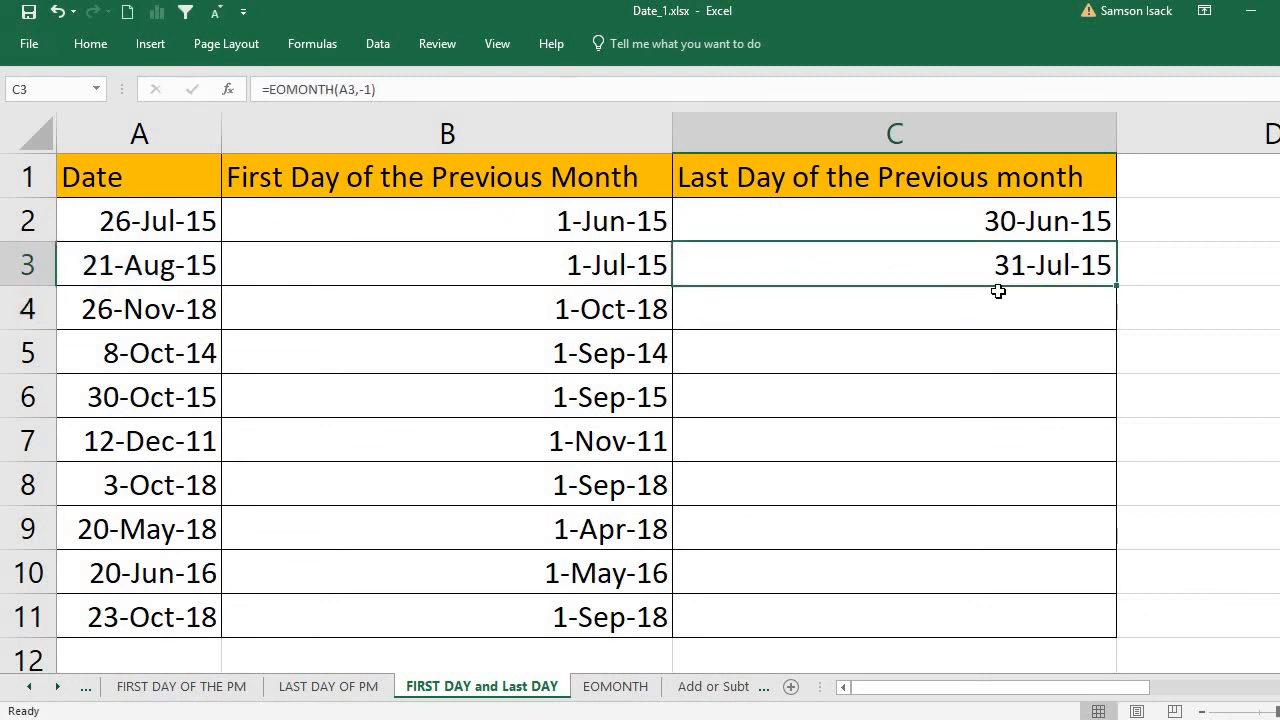
{"action": "double_click", "coordinate": [1118, 287]}
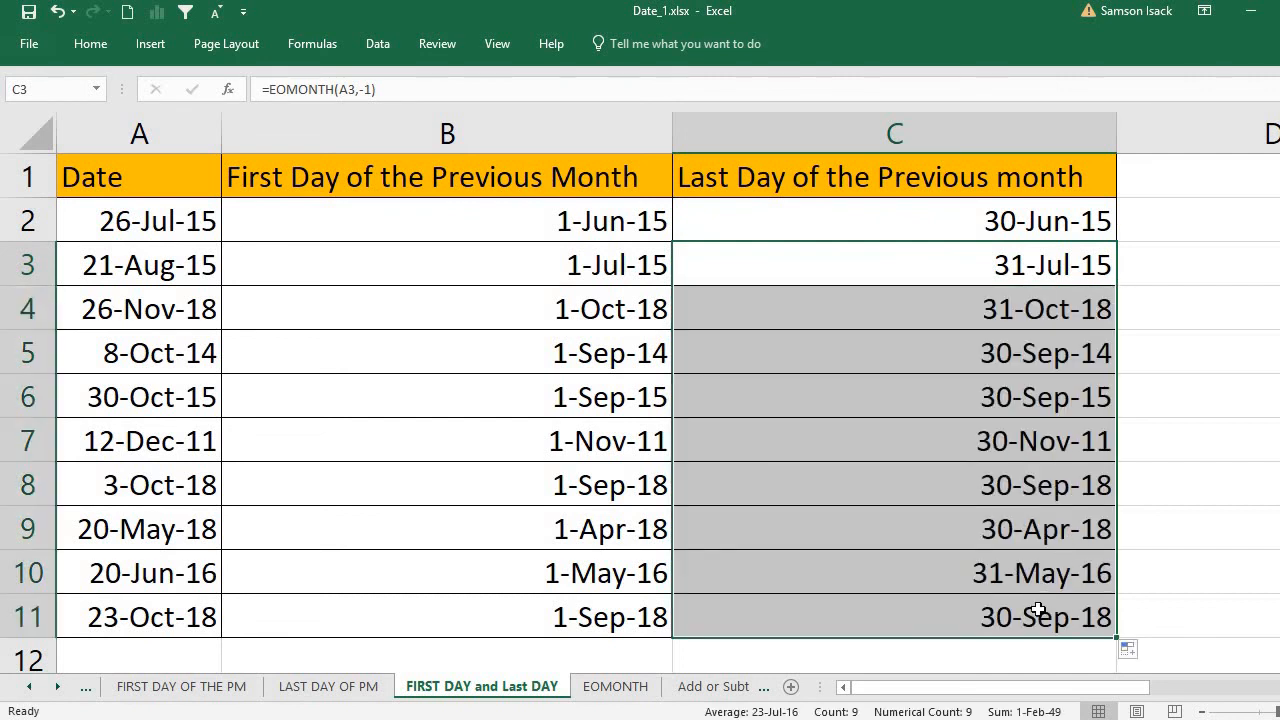
Step: Compare the first-day and last-day formulas in columns B and C for rows 11 and 10, and check the date in A2
{"action": "left_click", "coordinate": [1035, 612]}
{"action": "left_click", "coordinate": [643, 606]}
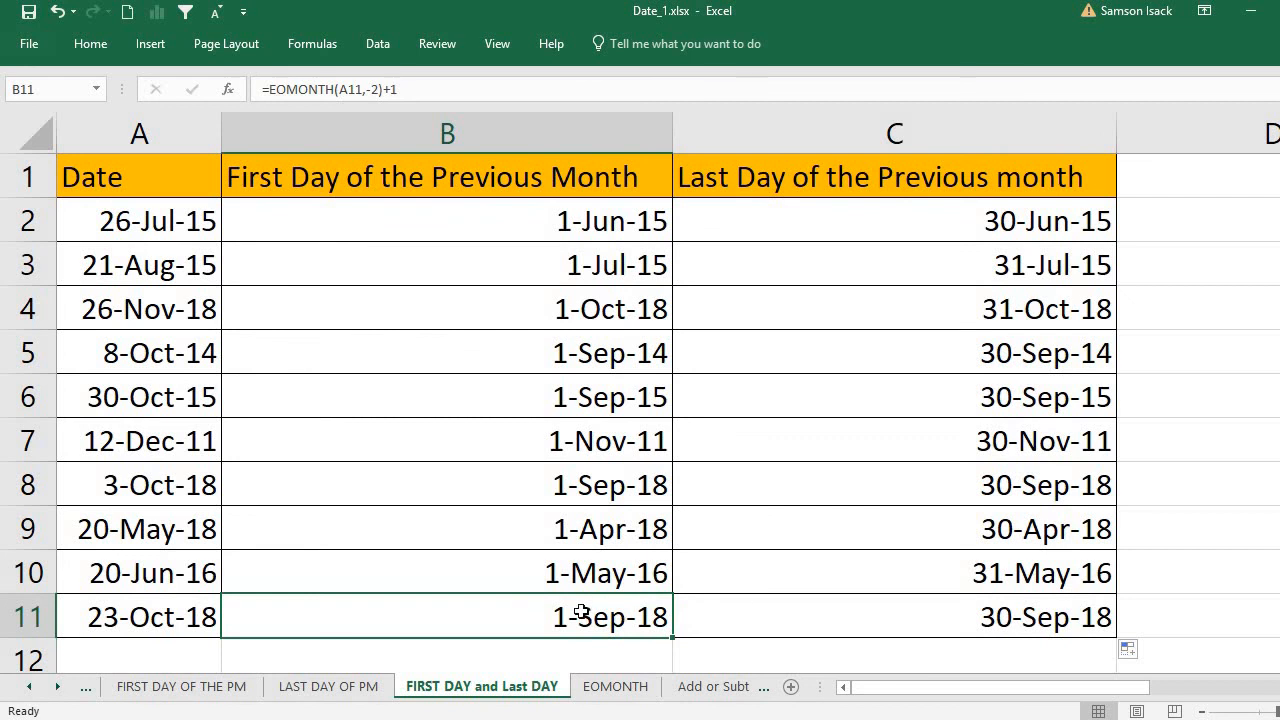
{"action": "left_click", "coordinate": [771, 606]}
{"action": "left_click", "coordinate": [563, 617]}
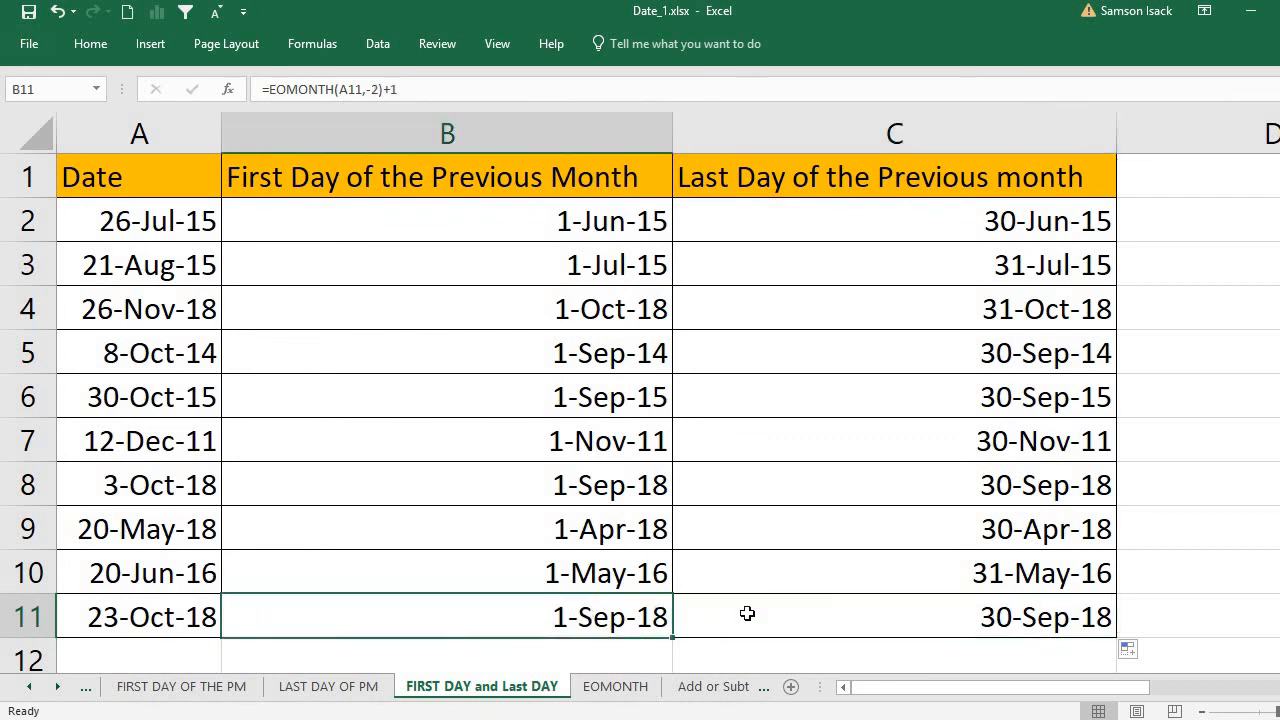
{"action": "left_click", "coordinate": [835, 627]}
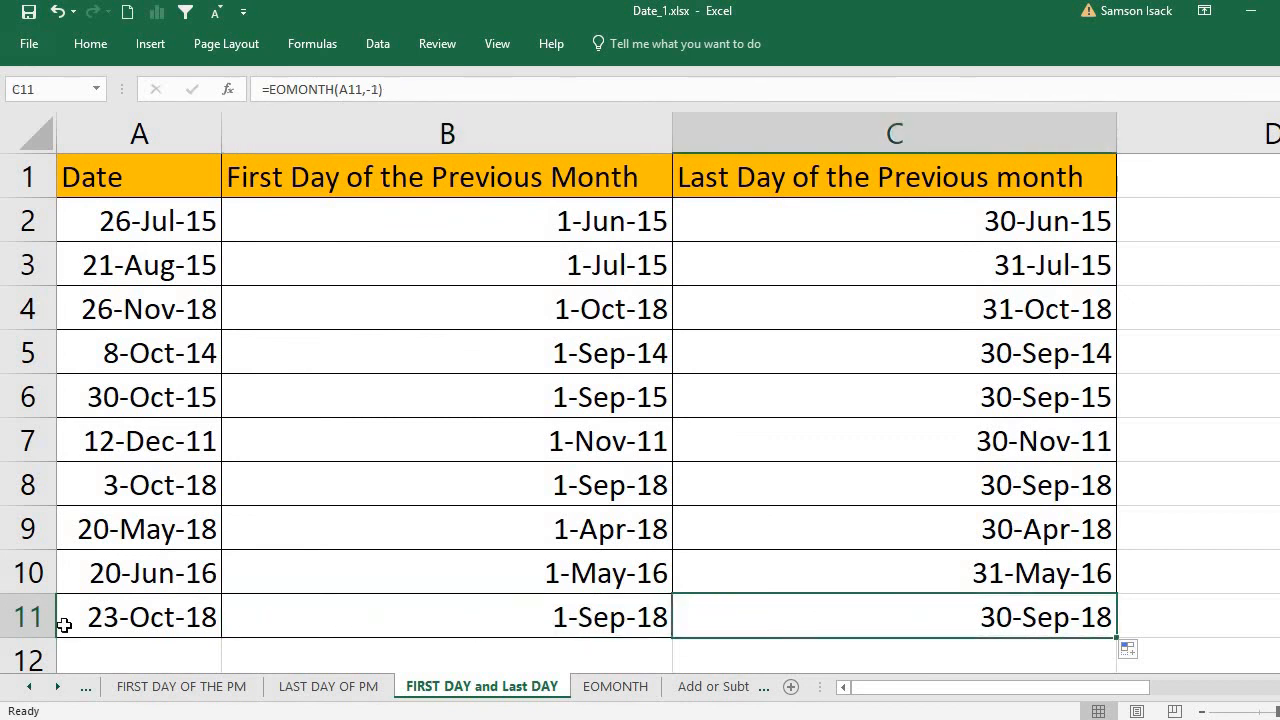
{"action": "left_click", "coordinate": [358, 622]}
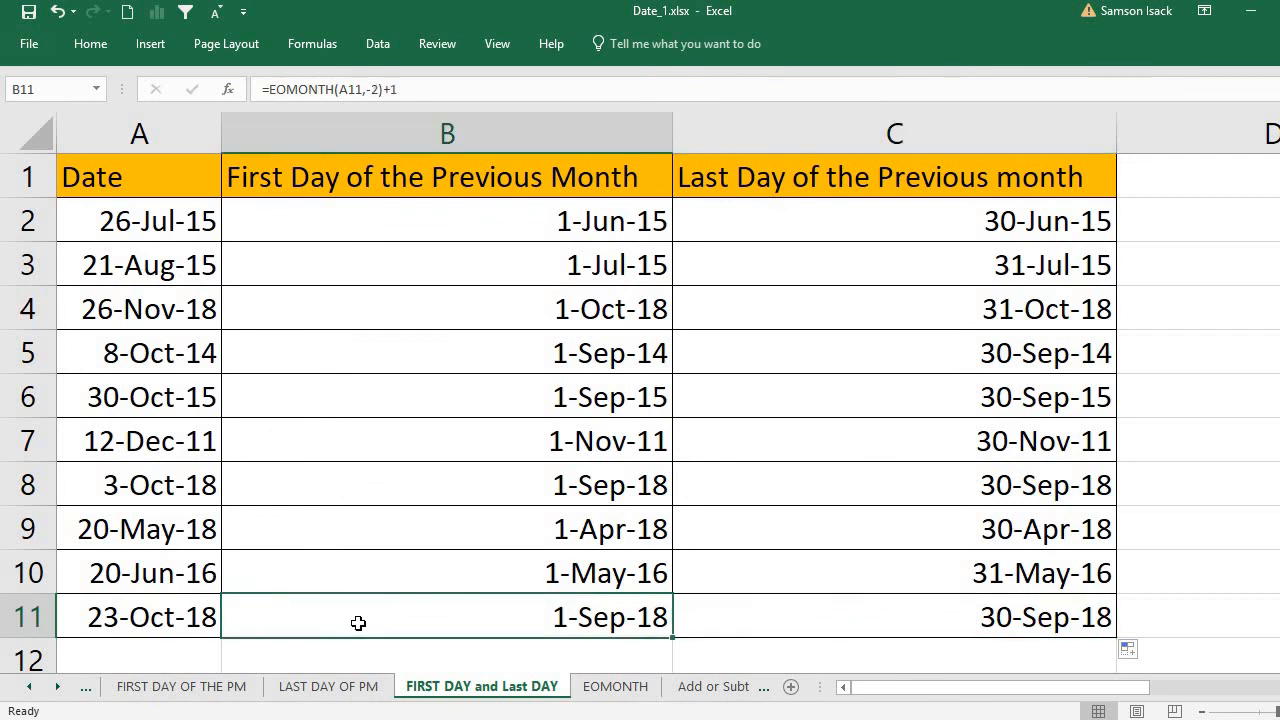
{"action": "left_click", "coordinate": [771, 617]}
{"action": "left_click", "coordinate": [556, 577]}
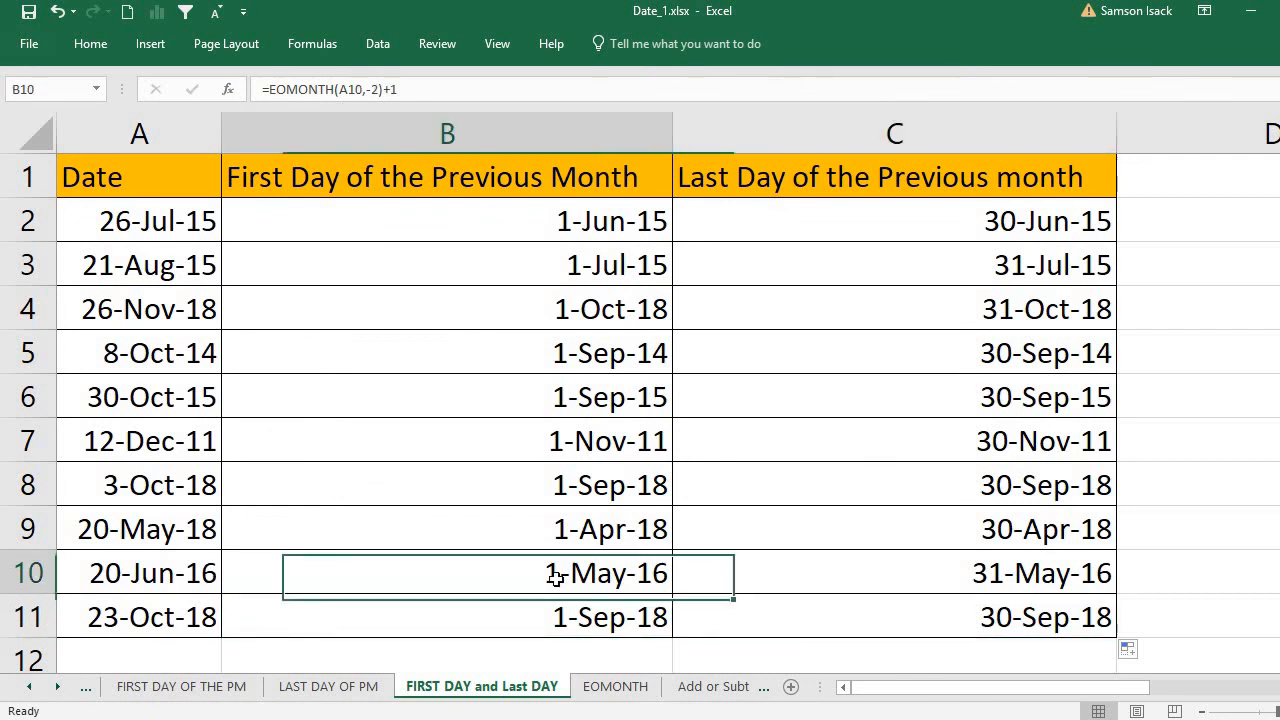
{"action": "left_click", "coordinate": [823, 566]}
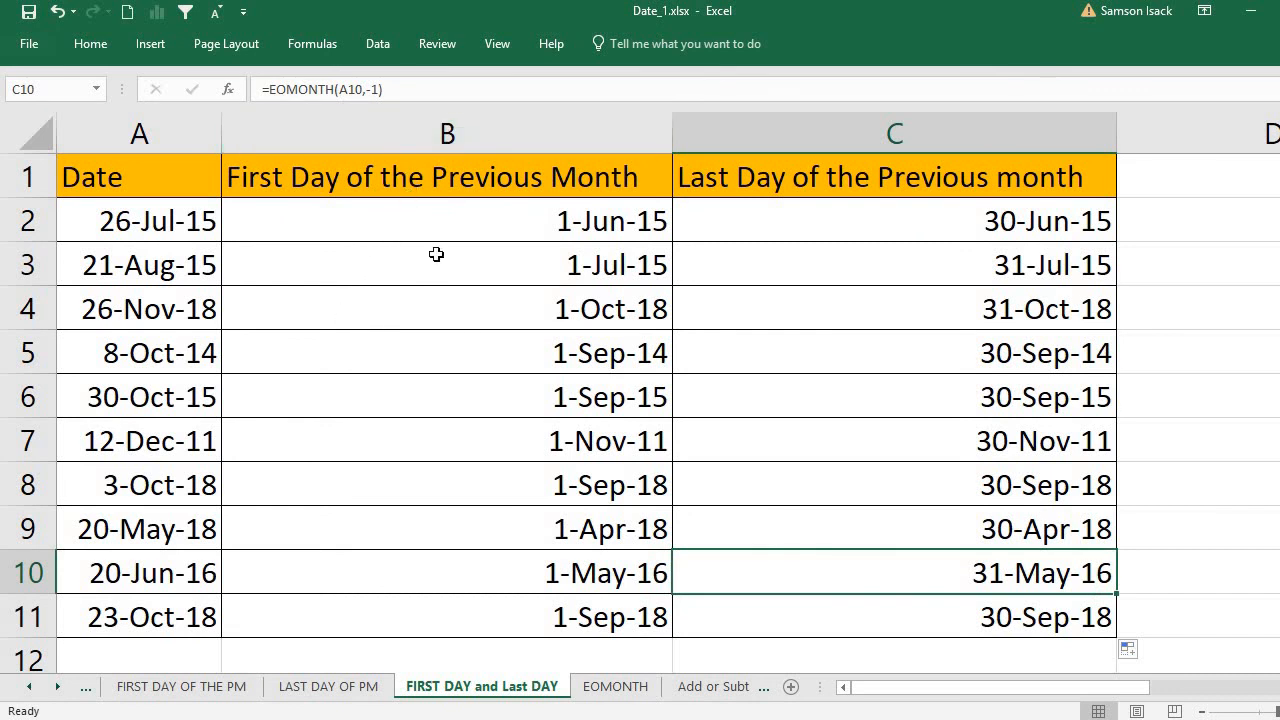
{"action": "left_click", "coordinate": [117, 233]}
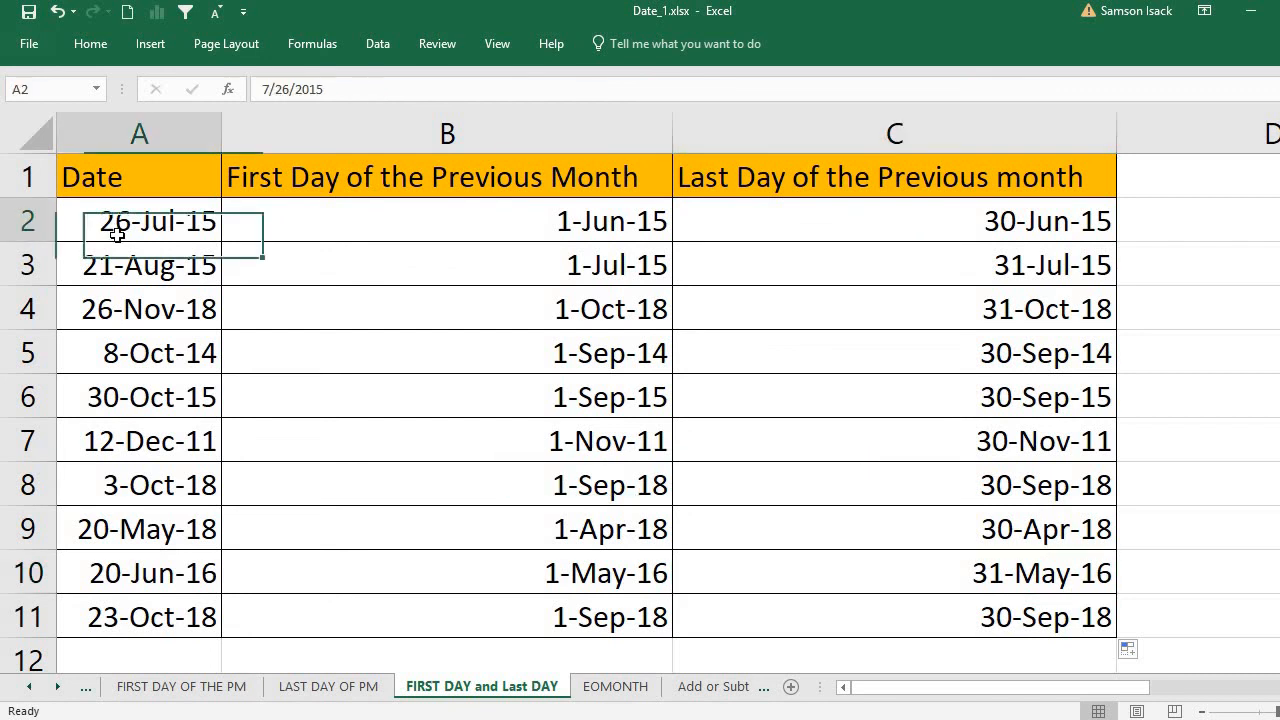